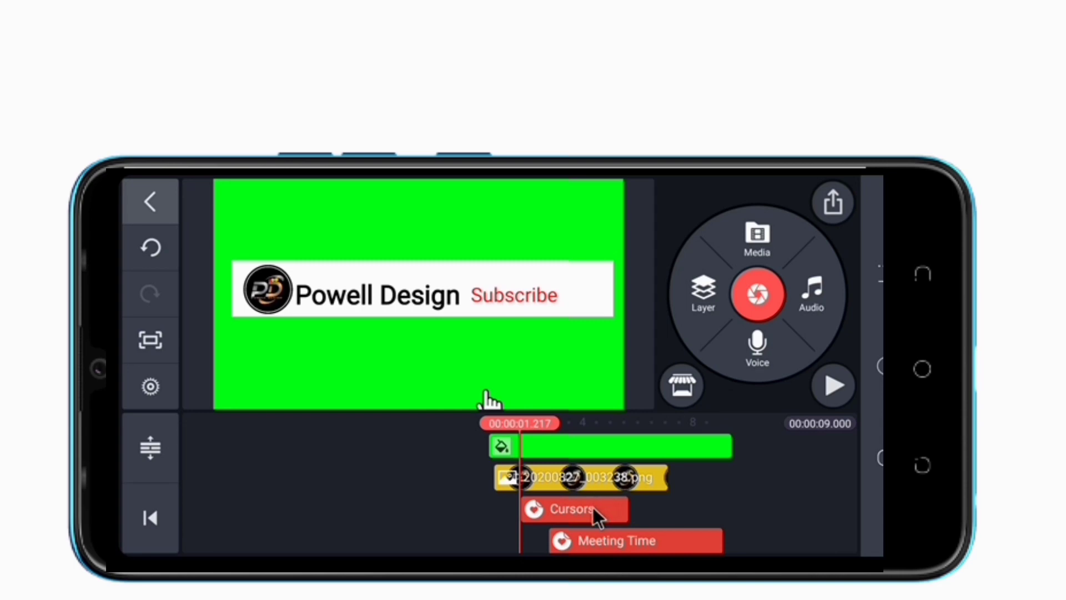
Step: Keyframe the hand-cursor sticker moving up from the bottom onto the Subscribe label
{"action": "left_click", "coordinate": [593, 508]}
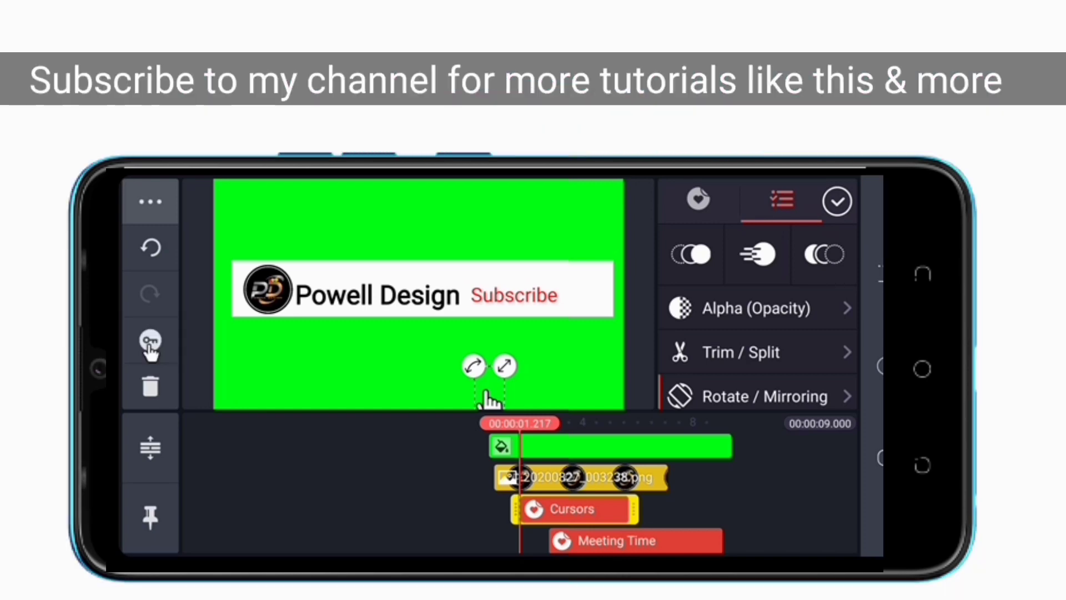
{"action": "left_click", "coordinate": [150, 343]}
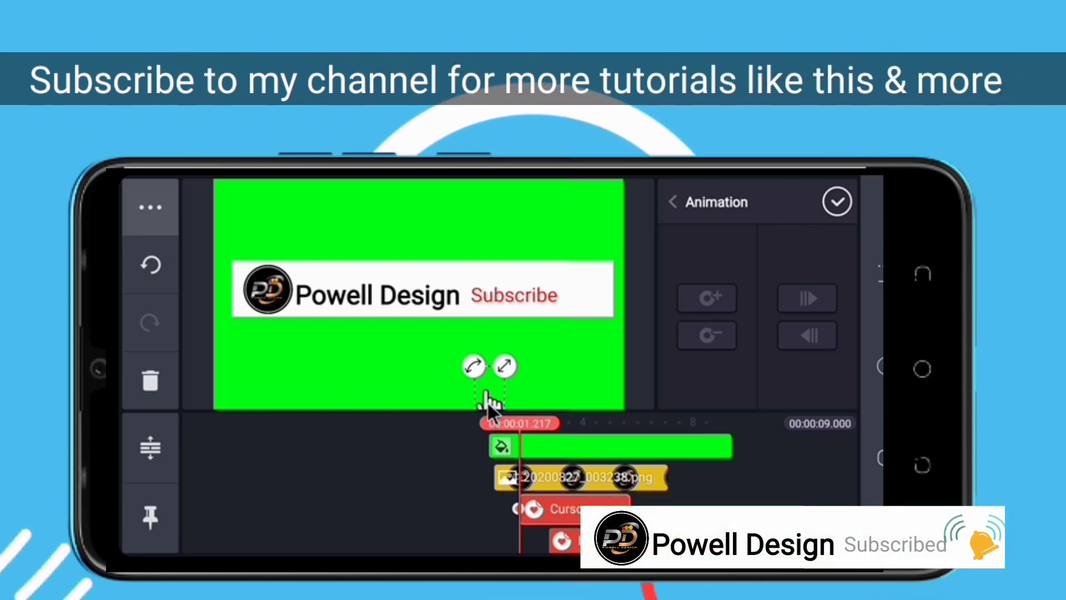
{"action": "left_click_drag", "start_coordinate": [489, 395], "coordinate": [496, 317]}
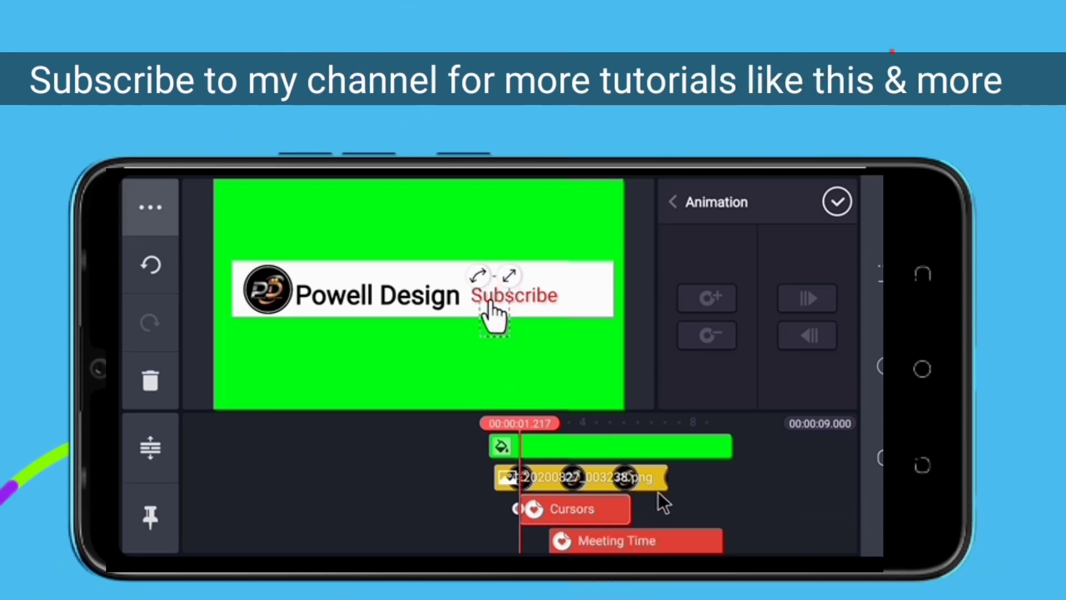
{"action": "mouse_move", "coordinate": [672, 512]}
{"action": "left_mouse_down"}
{"action": "mouse_move", "coordinate": [650, 517]}
{"action": "mouse_move", "coordinate": [666, 521]}
{"action": "left_mouse_up"}
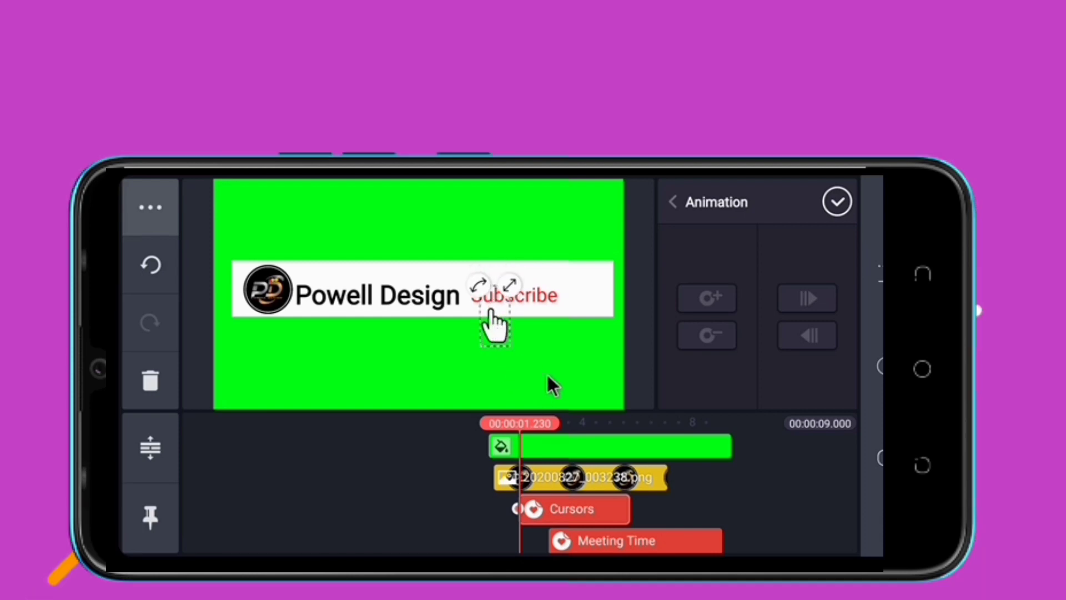
{"action": "mouse_move", "coordinate": [674, 507]}
{"action": "left_mouse_down"}
{"action": "mouse_move", "coordinate": [638, 511]}
{"action": "mouse_move", "coordinate": [659, 522]}
{"action": "left_mouse_up"}
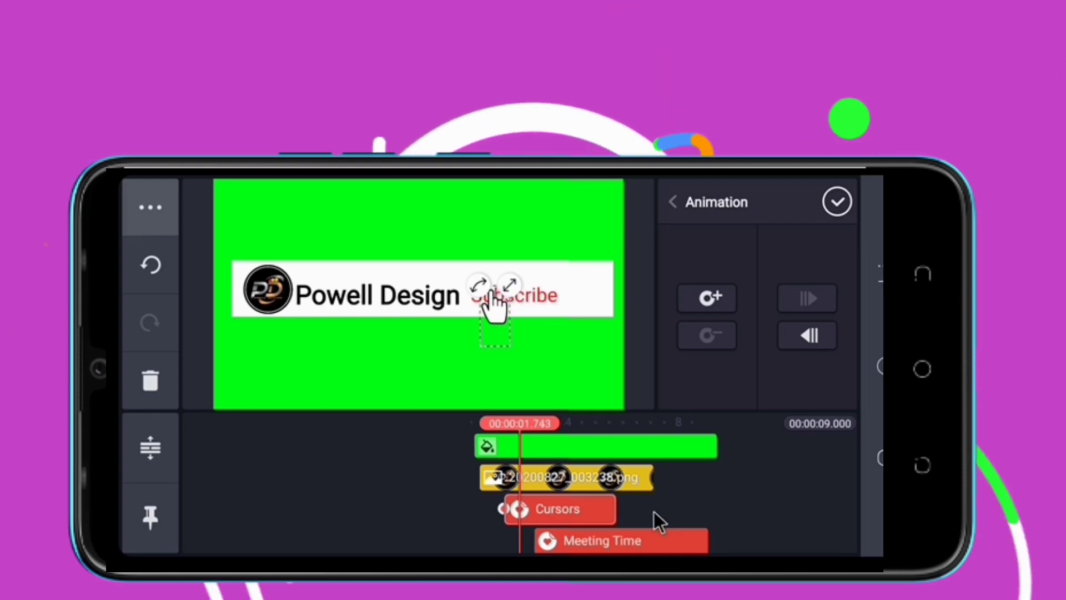
Step: Add keyframes for the tap on Subscribe, then move the hand cursor over to the bell
{"action": "left_click", "coordinate": [708, 299]}
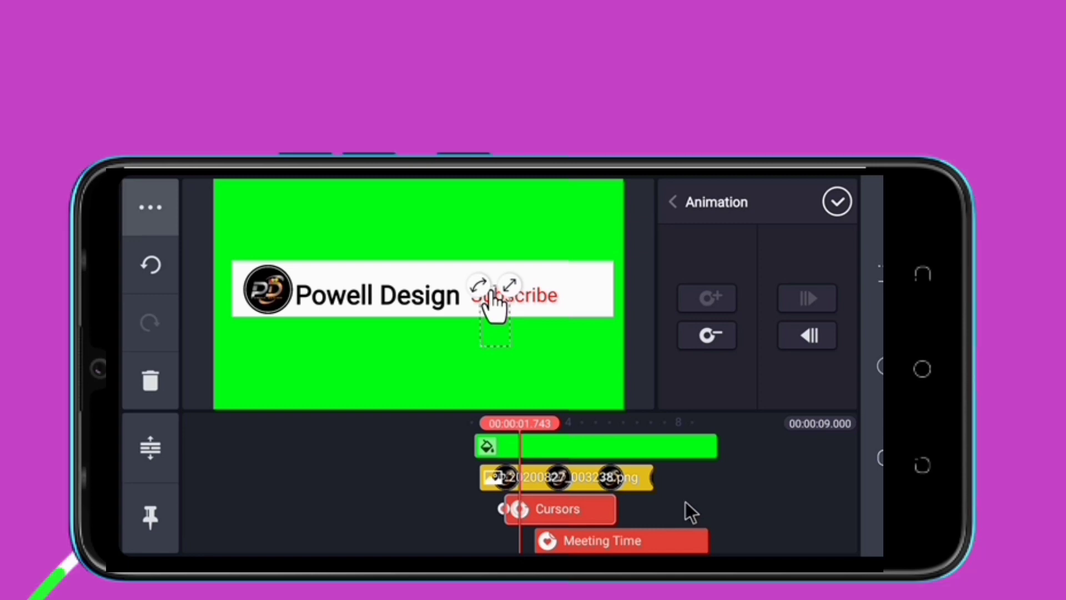
{"action": "left_click_drag", "start_coordinate": [686, 503], "coordinate": [675, 511]}
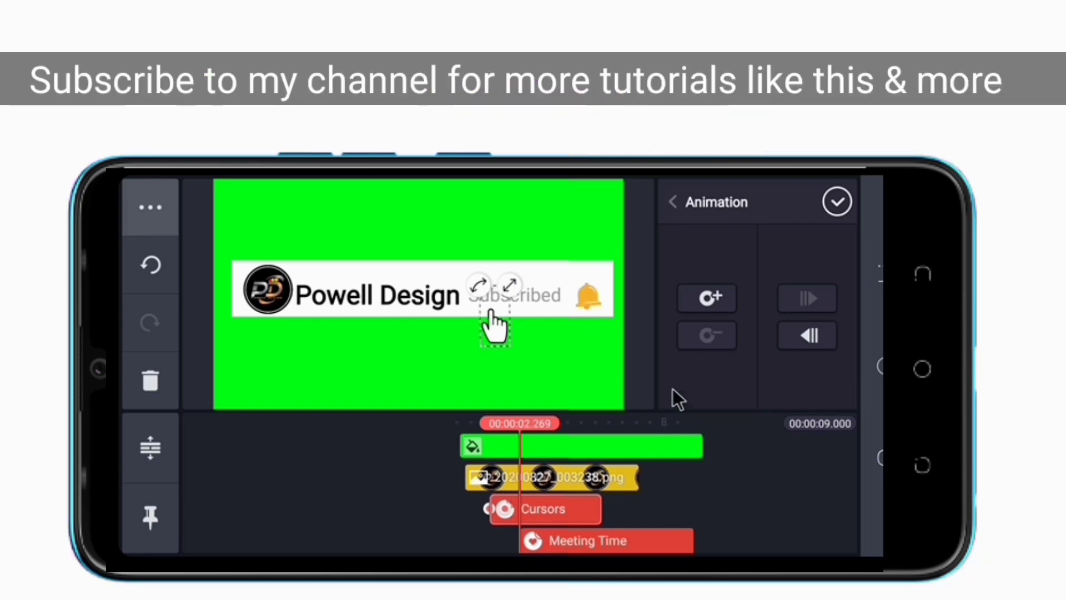
{"action": "left_click", "coordinate": [708, 301]}
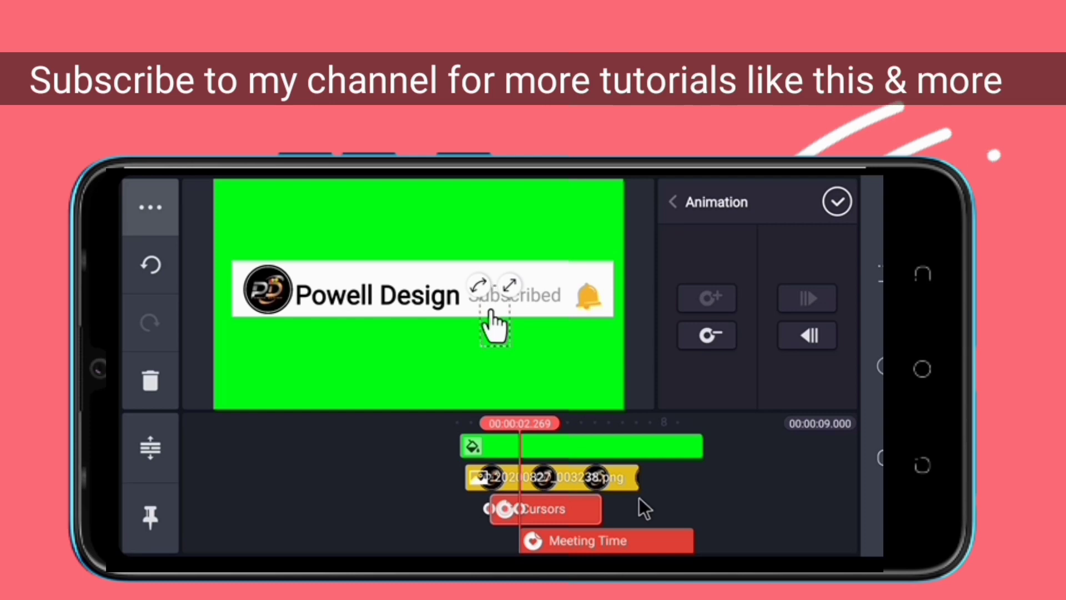
{"action": "mouse_move", "coordinate": [639, 516]}
{"action": "left_mouse_down"}
{"action": "mouse_move", "coordinate": [616, 514]}
{"action": "mouse_move", "coordinate": [629, 522]}
{"action": "mouse_move", "coordinate": [621, 525]}
{"action": "left_mouse_up"}
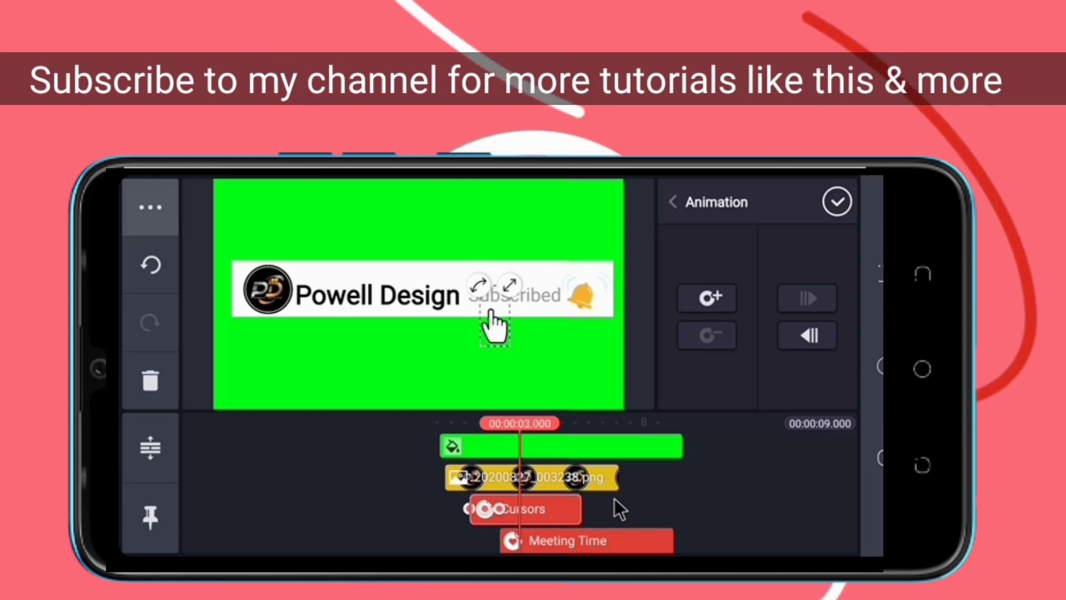
{"action": "left_click_drag", "start_coordinate": [493, 331], "coordinate": [579, 315]}
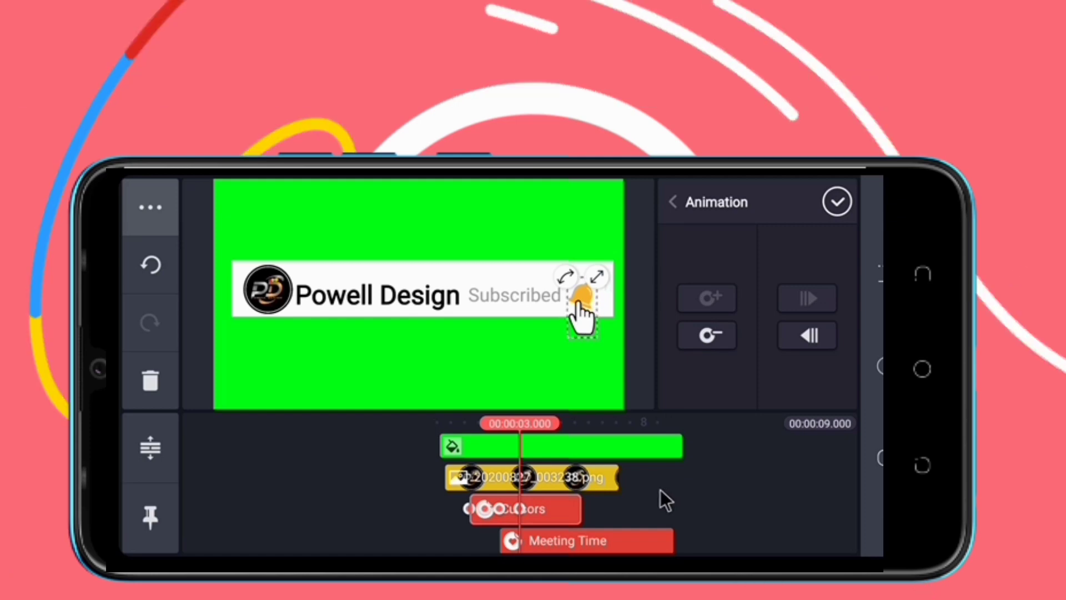
Step: Send the hand cursor off the bottom edge around 3.6 s, then replay from the start
{"action": "left_click_drag", "start_coordinate": [668, 500], "coordinate": [652, 501]}
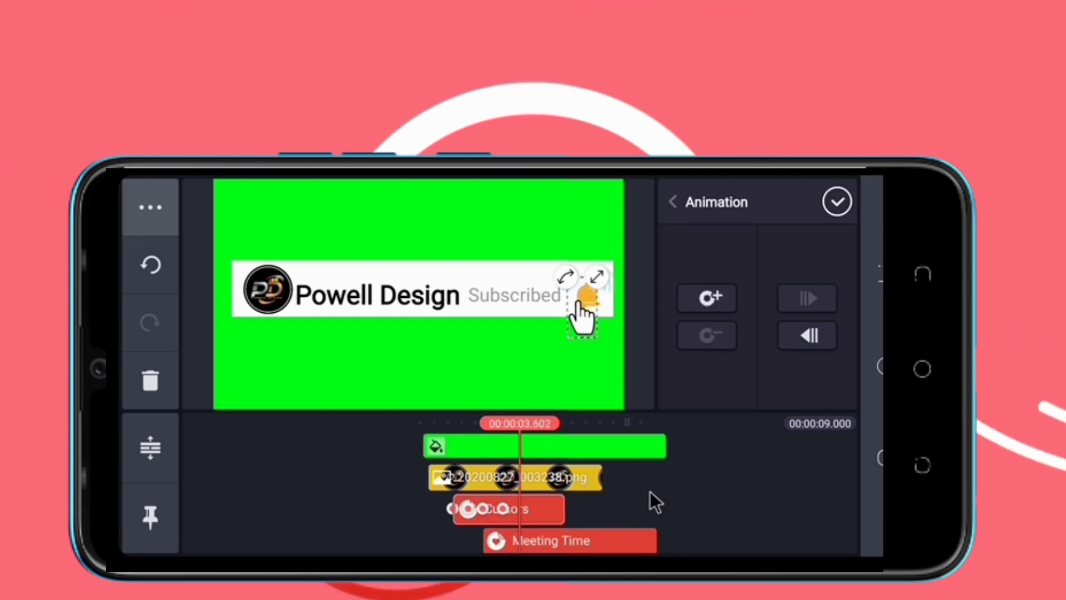
{"action": "left_click_drag", "start_coordinate": [651, 493], "coordinate": [643, 495]}
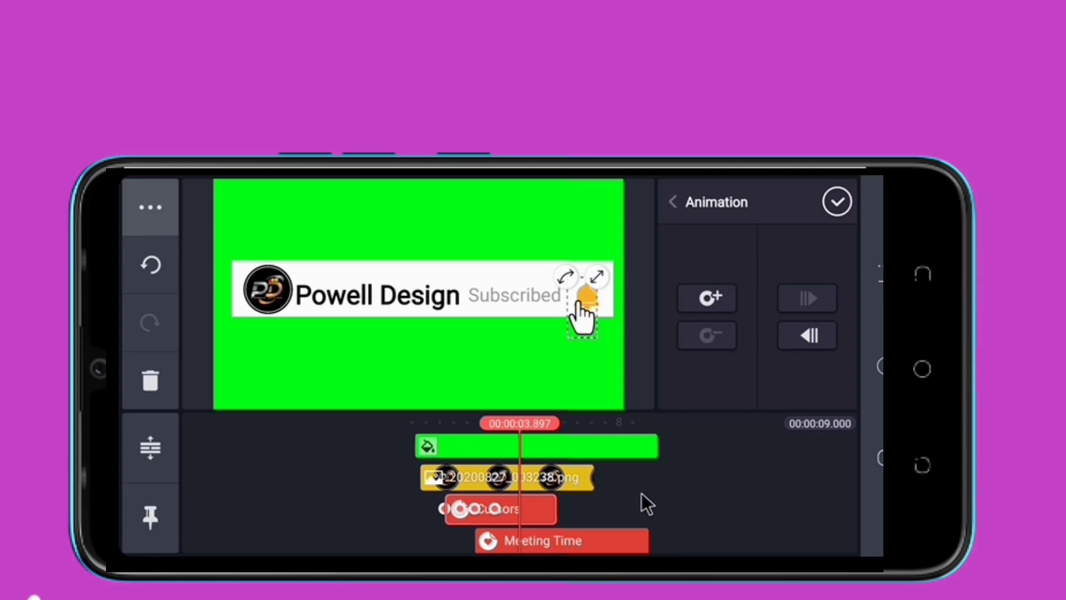
{"action": "left_click_drag", "start_coordinate": [585, 319], "coordinate": [589, 445]}
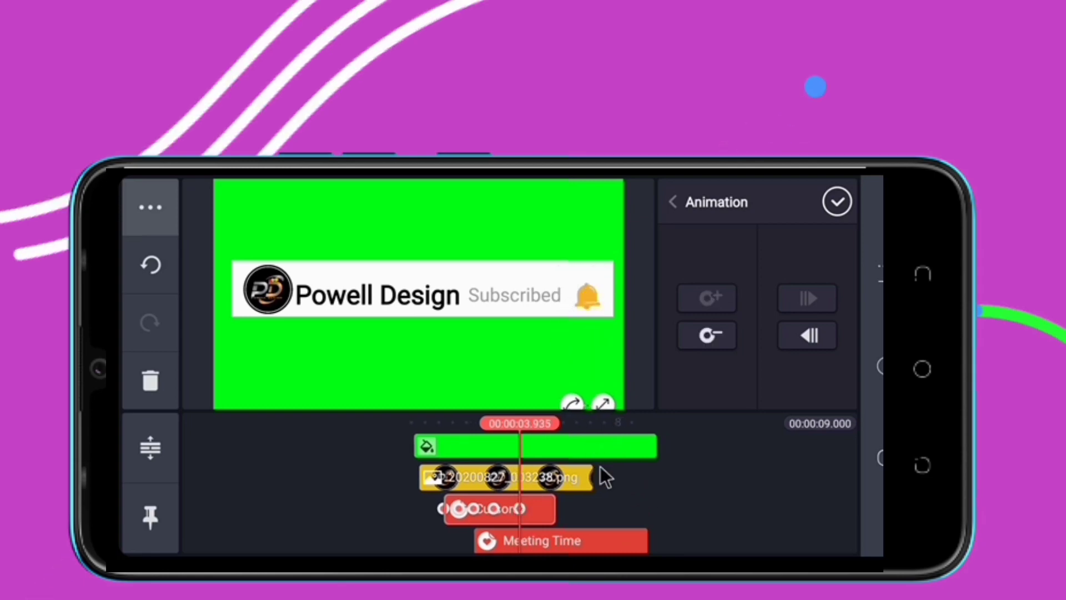
{"action": "left_click", "coordinate": [836, 204]}
{"action": "left_click_drag", "start_coordinate": [692, 478], "coordinate": [851, 479]}
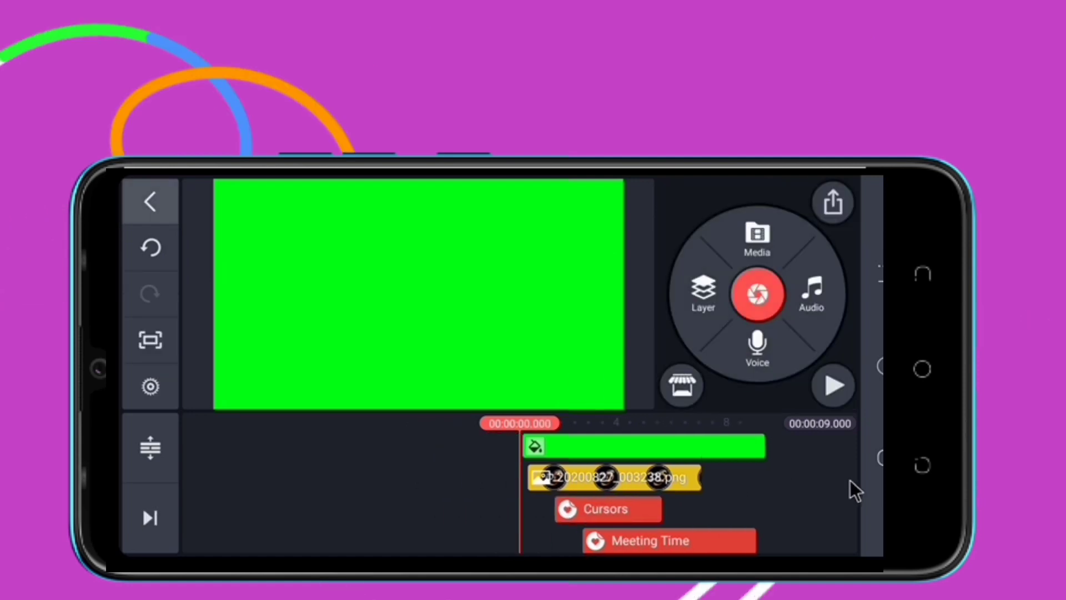
{"action": "left_click", "coordinate": [835, 388]}
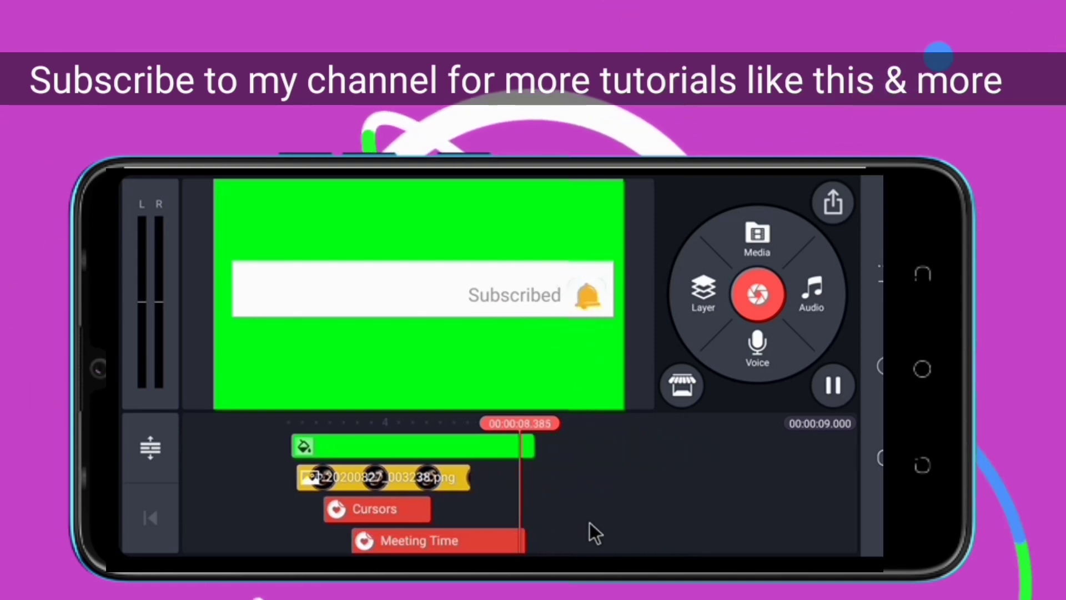
{"action": "left_click_drag", "start_coordinate": [530, 502], "coordinate": [814, 418]}
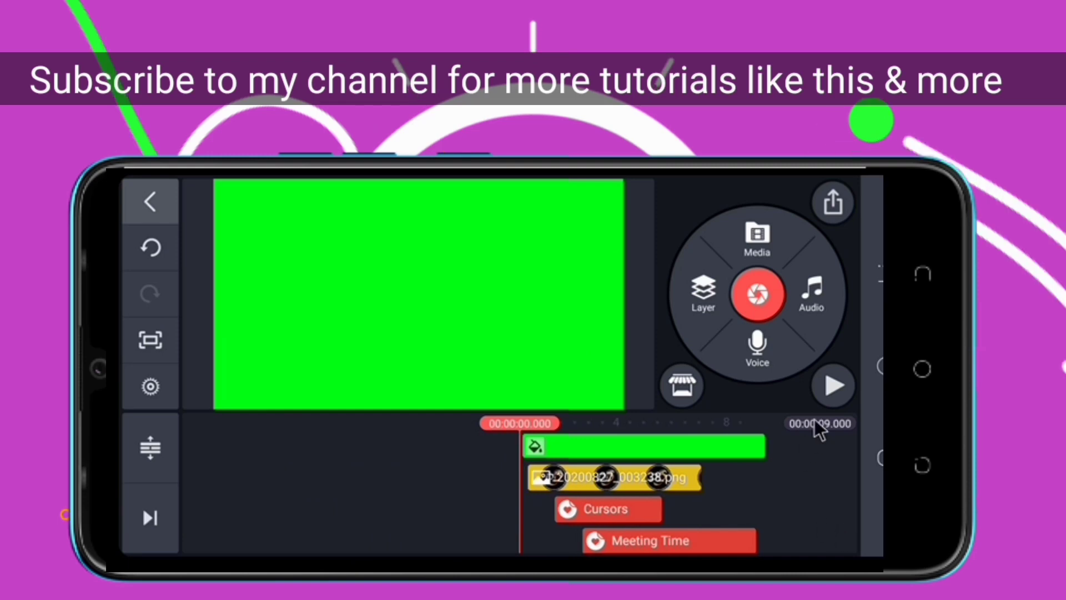
{"action": "left_click", "coordinate": [831, 387]}
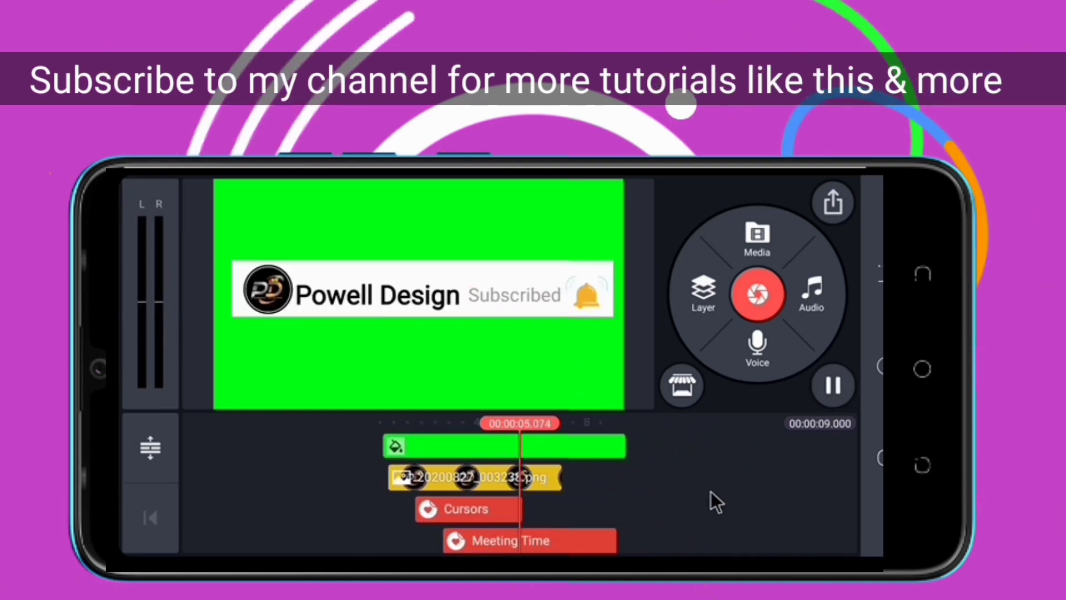
{"action": "scroll", "coordinate": [516, 483], "scroll_direction": "left", "scroll_amount": 10}
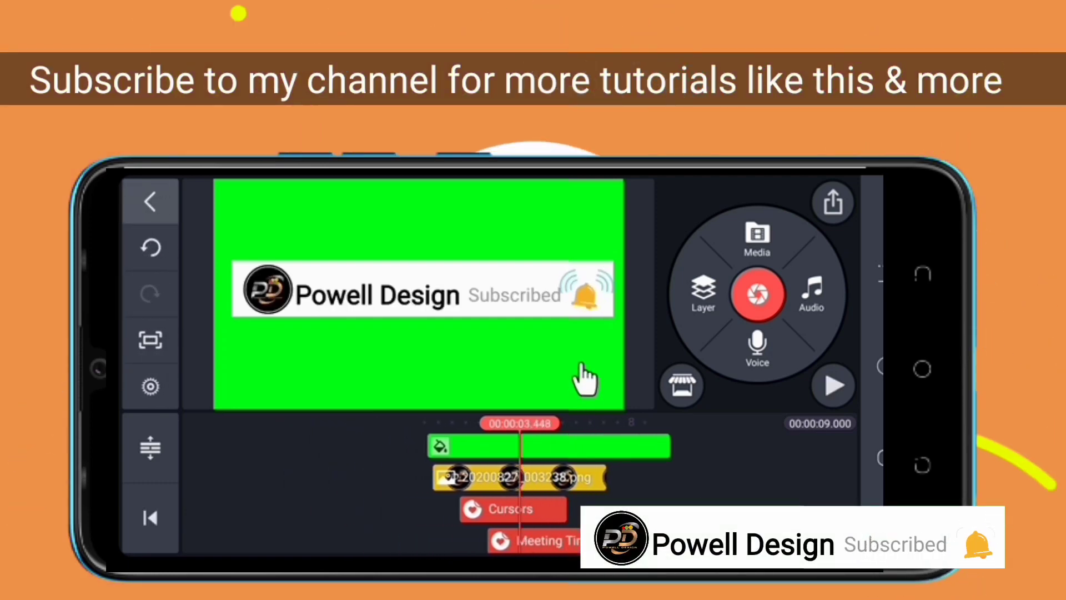
{"action": "left_click_drag", "start_coordinate": [638, 502], "coordinate": [696, 507]}
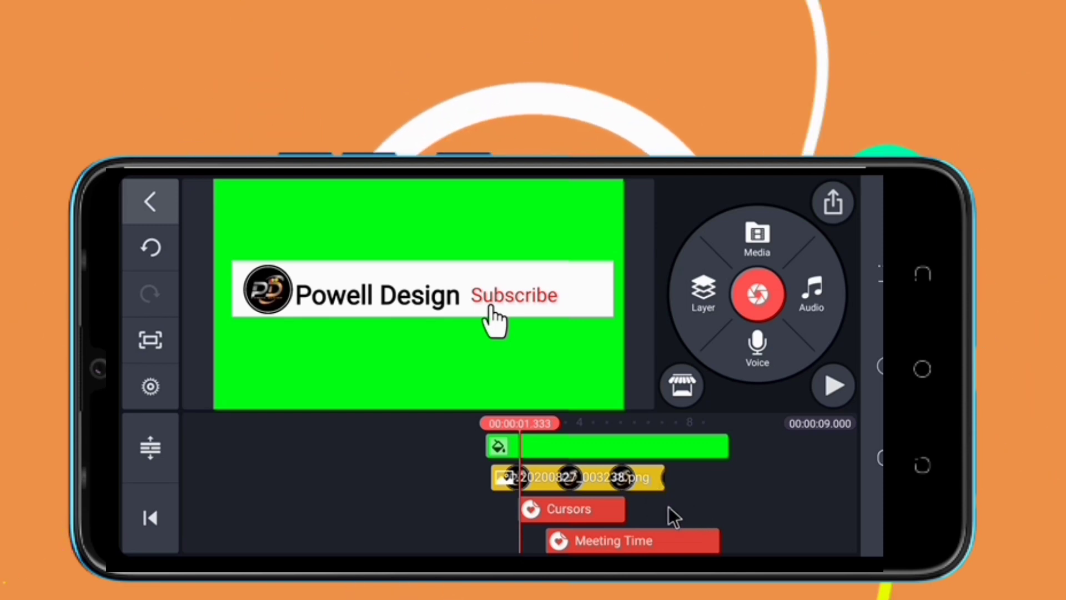
{"action": "mouse_move", "coordinate": [680, 506]}
{"action": "left_mouse_down"}
{"action": "mouse_move", "coordinate": [660, 514]}
{"action": "mouse_move", "coordinate": [674, 509]}
{"action": "left_mouse_up"}
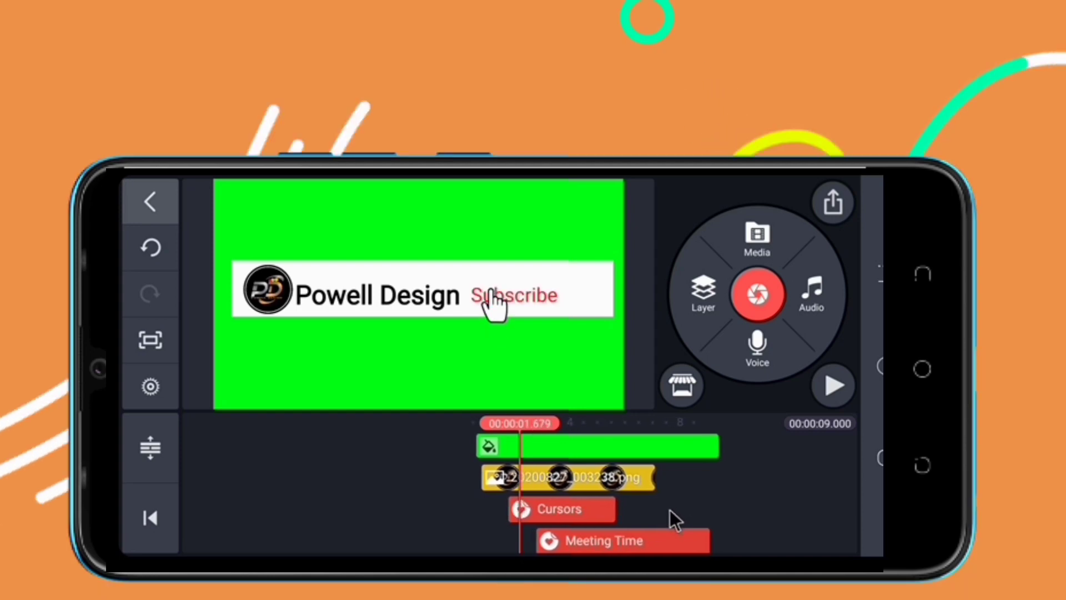
{"action": "left_click", "coordinate": [812, 313]}
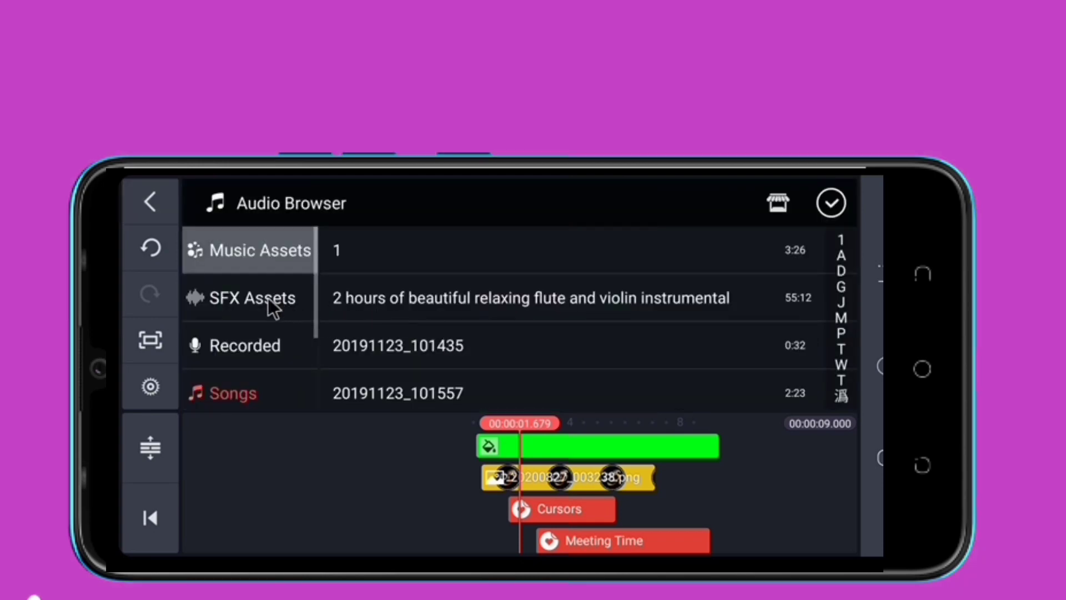
Step: Browse the SFX assets past the Drawer category down toward the Pop sounds
{"action": "left_click", "coordinate": [272, 306]}
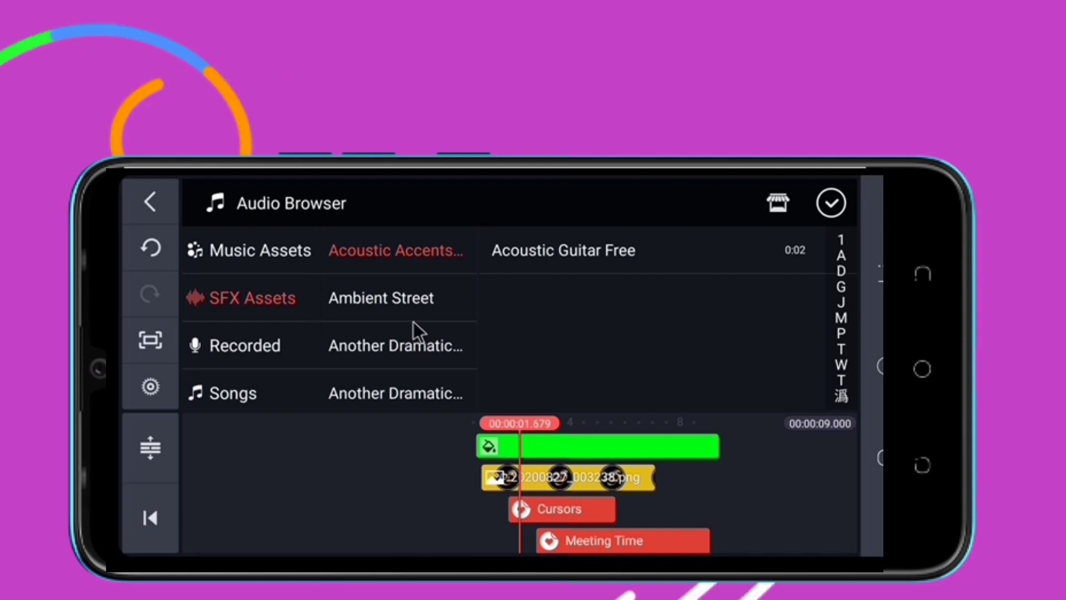
{"action": "scroll", "coordinate": [409, 329], "scroll_direction": "down", "scroll_amount": 1}
{"action": "scroll", "coordinate": [409, 329], "scroll_direction": "down", "scroll_amount": 7}
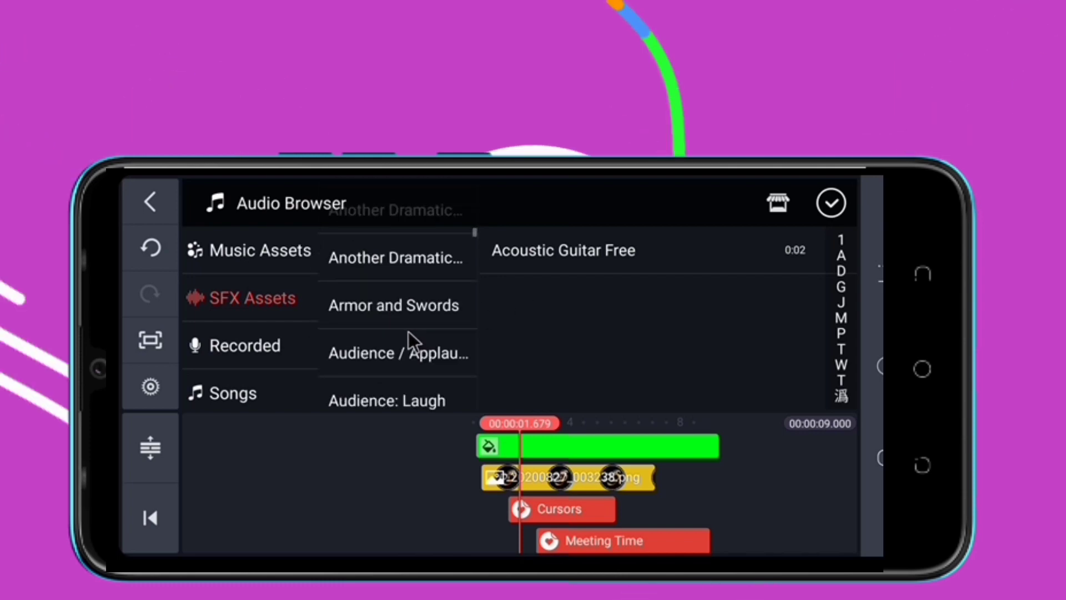
{"action": "scroll", "coordinate": [398, 328], "scroll_direction": "down", "scroll_amount": 5}
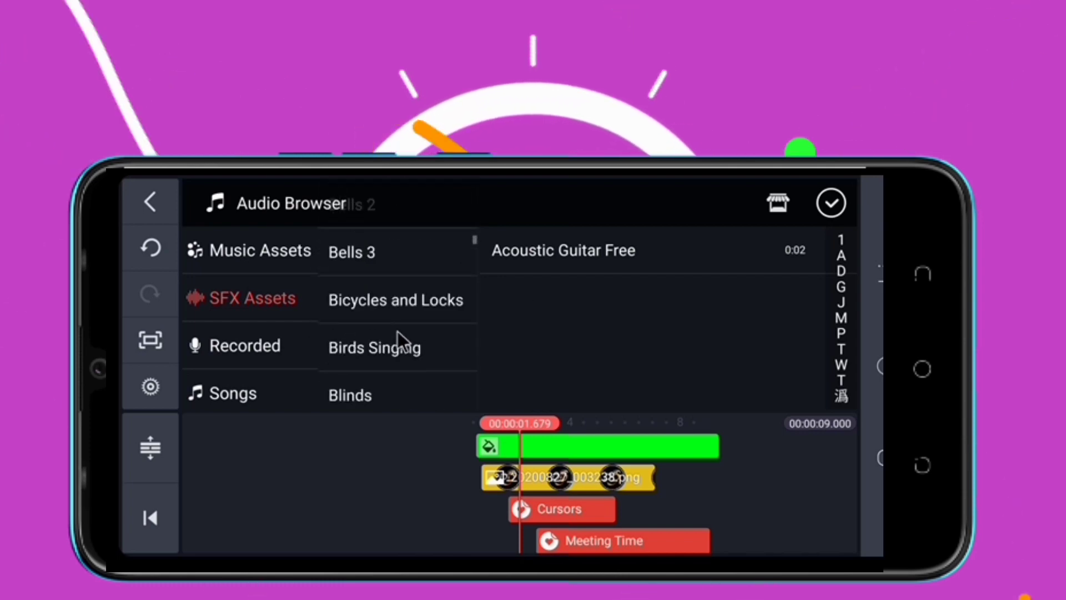
{"action": "scroll", "coordinate": [396, 327], "scroll_direction": "down", "scroll_amount": 3}
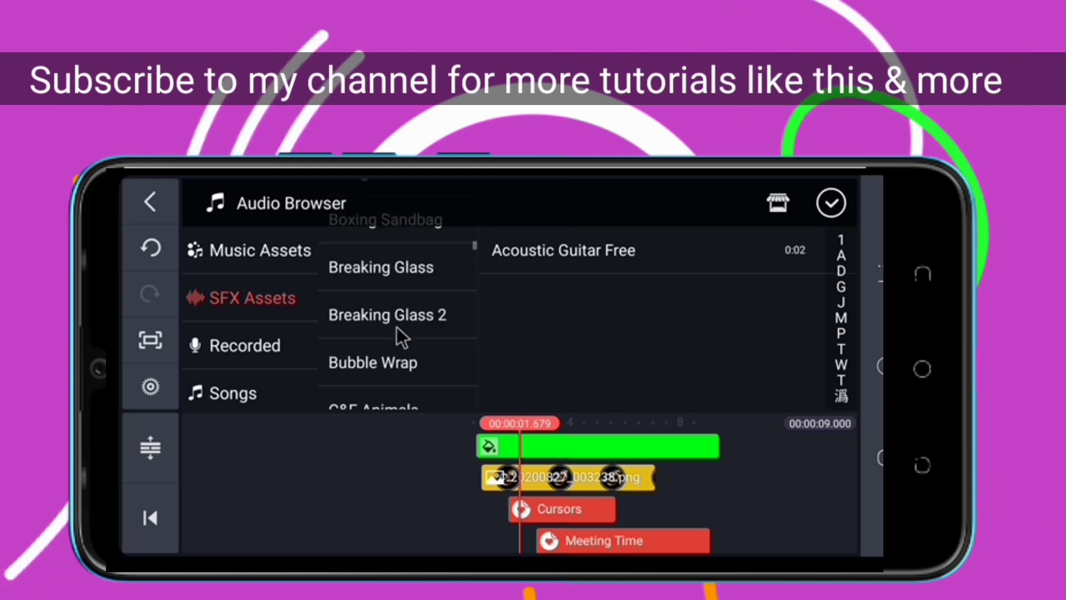
{"action": "scroll", "coordinate": [398, 326], "scroll_direction": "down", "scroll_amount": 1}
{"action": "scroll", "coordinate": [400, 330], "scroll_direction": "down", "scroll_amount": 10}
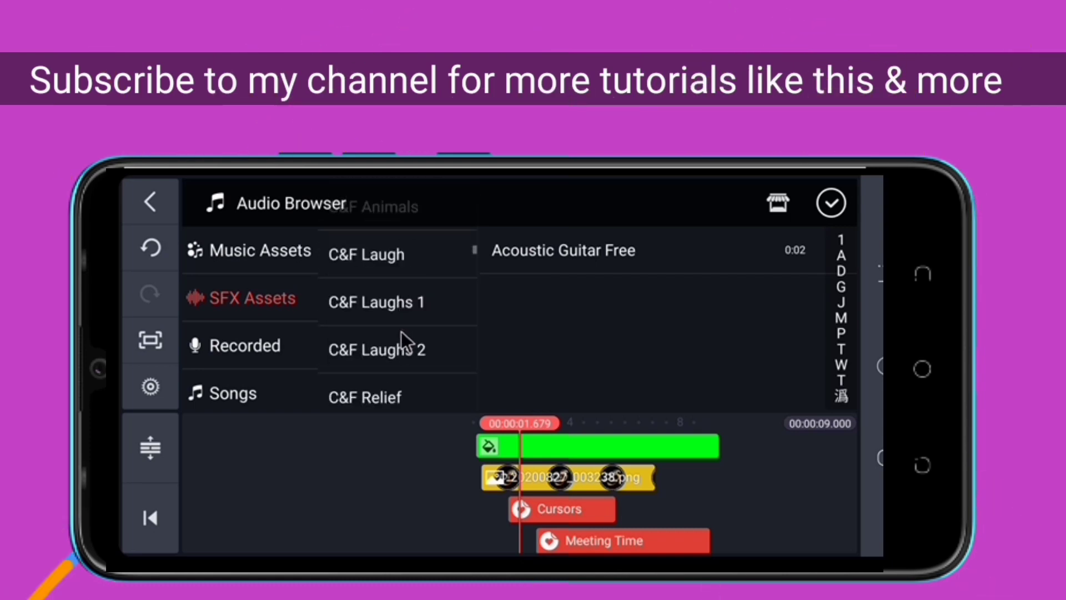
{"action": "scroll", "coordinate": [404, 340], "scroll_direction": "down", "scroll_amount": 10}
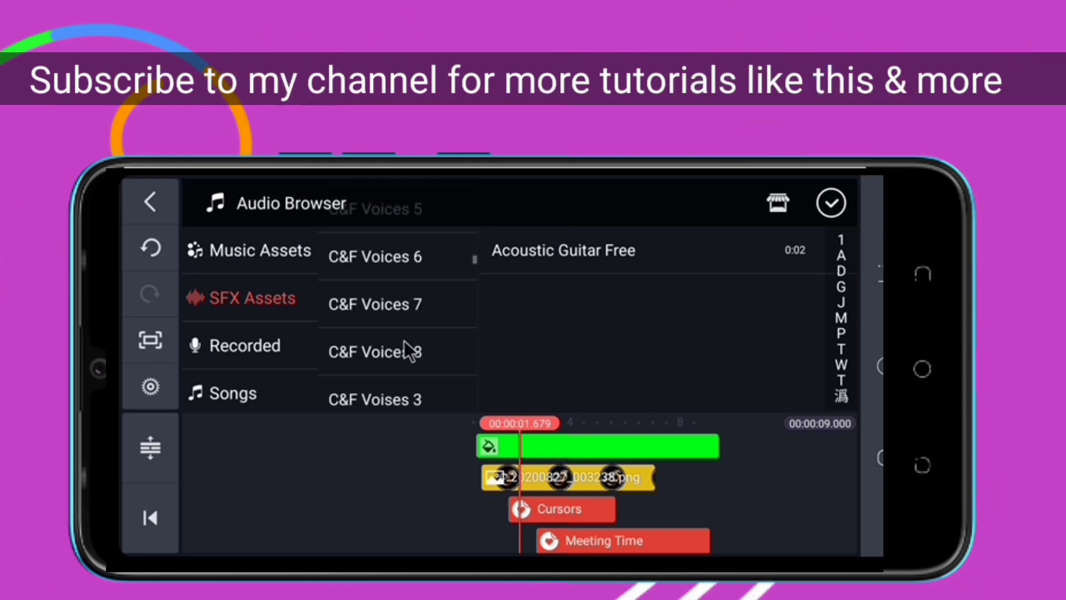
{"action": "scroll", "coordinate": [405, 342], "scroll_direction": "down", "scroll_amount": 10}
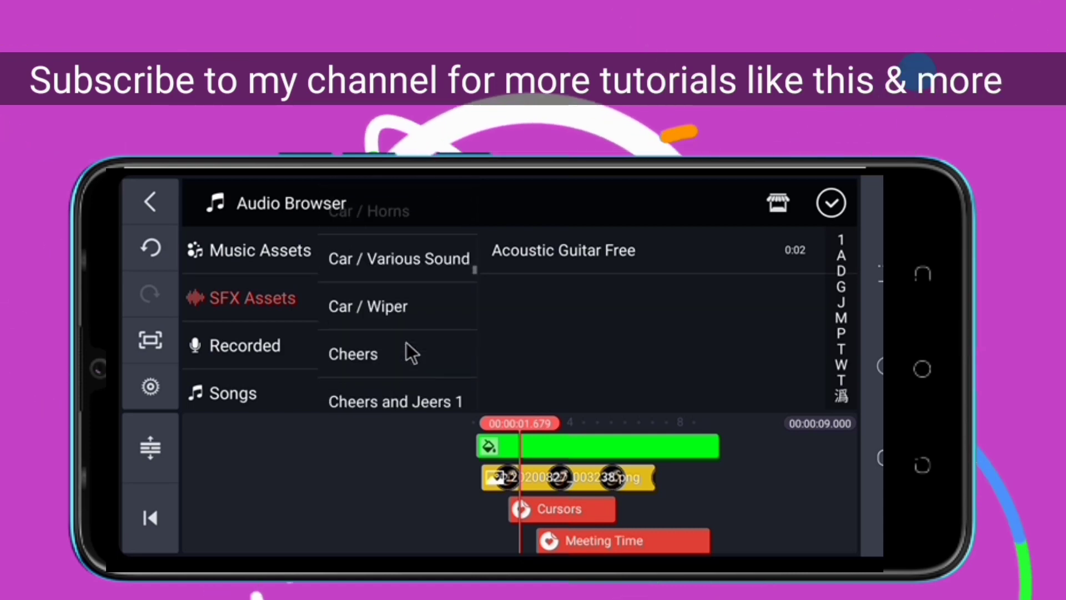
{"action": "scroll", "coordinate": [406, 342], "scroll_direction": "down", "scroll_amount": 15}
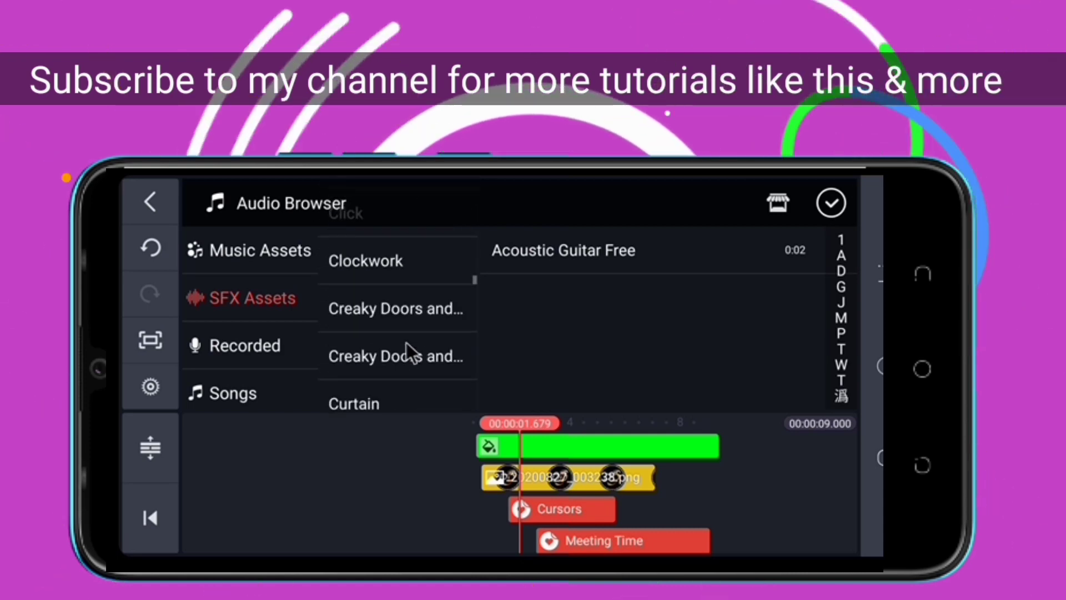
{"action": "left_click", "coordinate": [407, 342]}
{"action": "scroll", "coordinate": [398, 348], "scroll_direction": "down", "scroll_amount": 12}
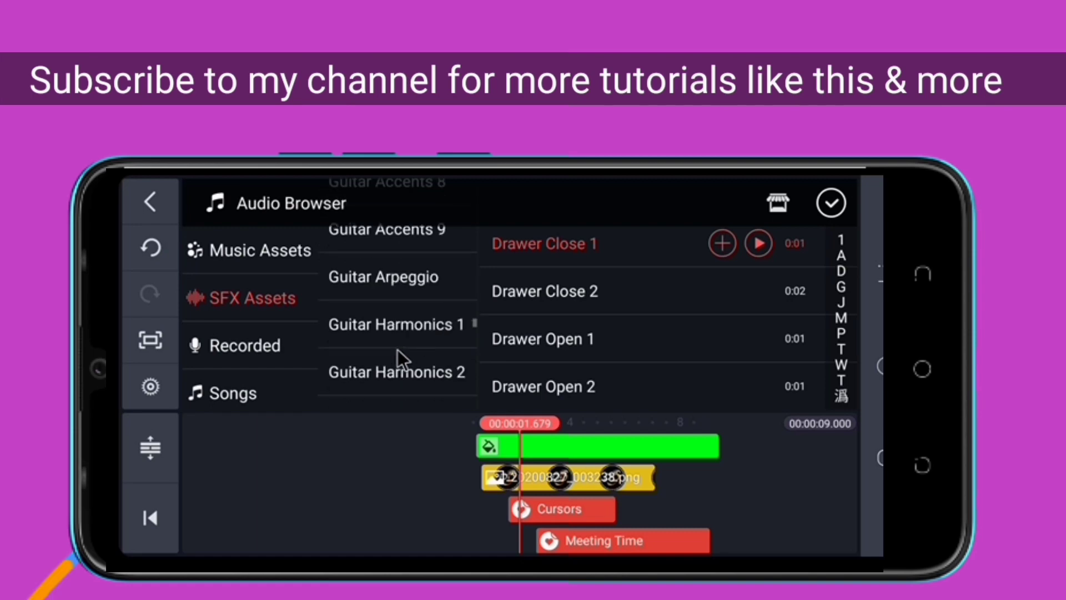
{"action": "scroll", "coordinate": [397, 351], "scroll_direction": "down", "scroll_amount": 5}
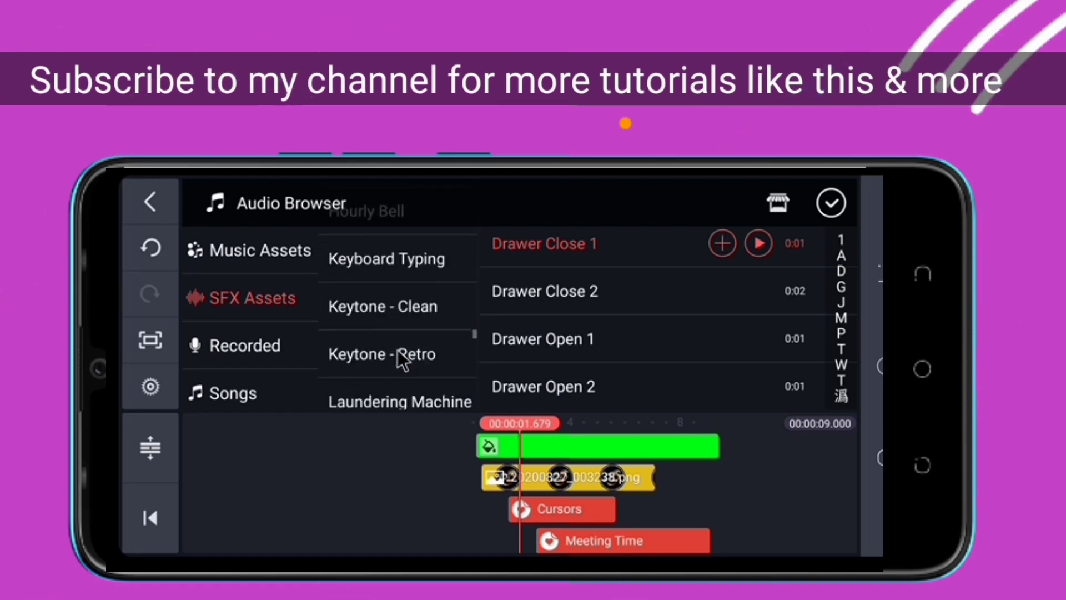
{"action": "scroll", "coordinate": [398, 350], "scroll_direction": "down", "scroll_amount": 2}
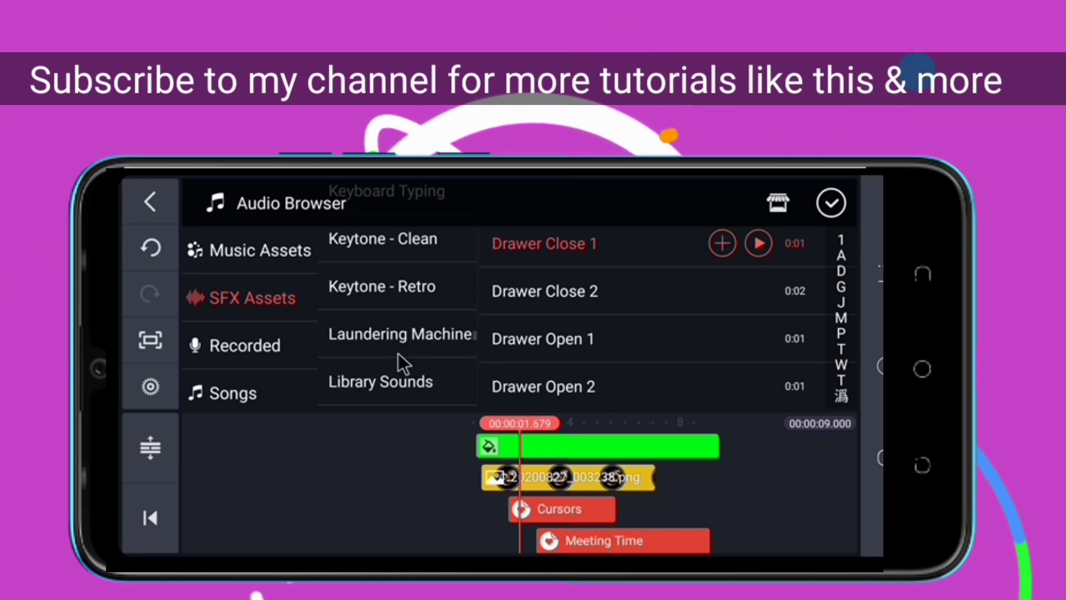
{"action": "scroll", "coordinate": [398, 354], "scroll_direction": "down", "scroll_amount": 3}
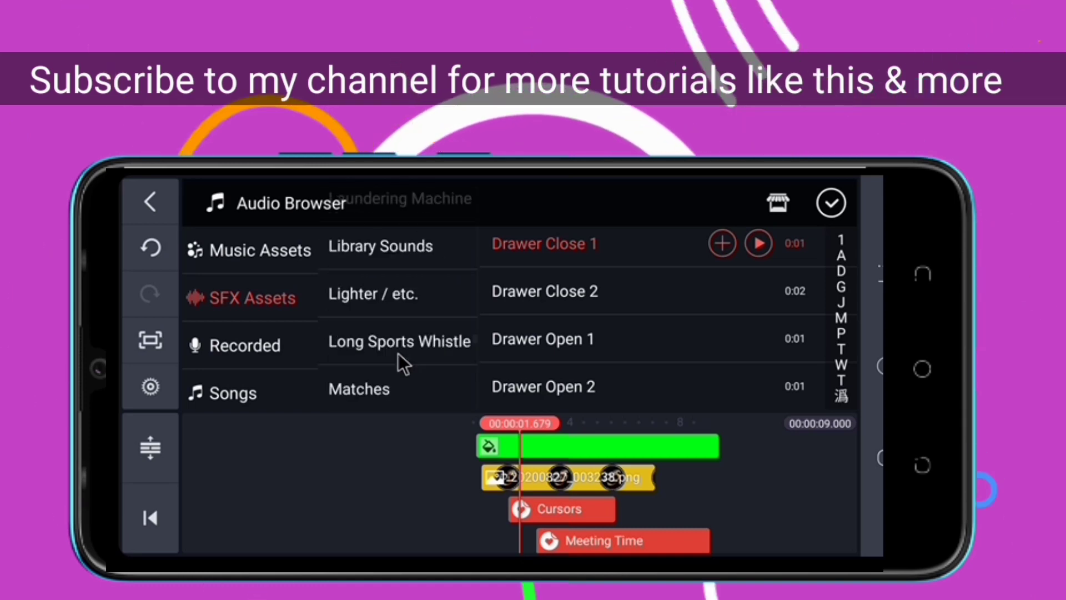
{"action": "scroll", "coordinate": [398, 355], "scroll_direction": "down", "scroll_amount": 5}
{"action": "scroll", "coordinate": [398, 353], "scroll_direction": "down", "scroll_amount": 5}
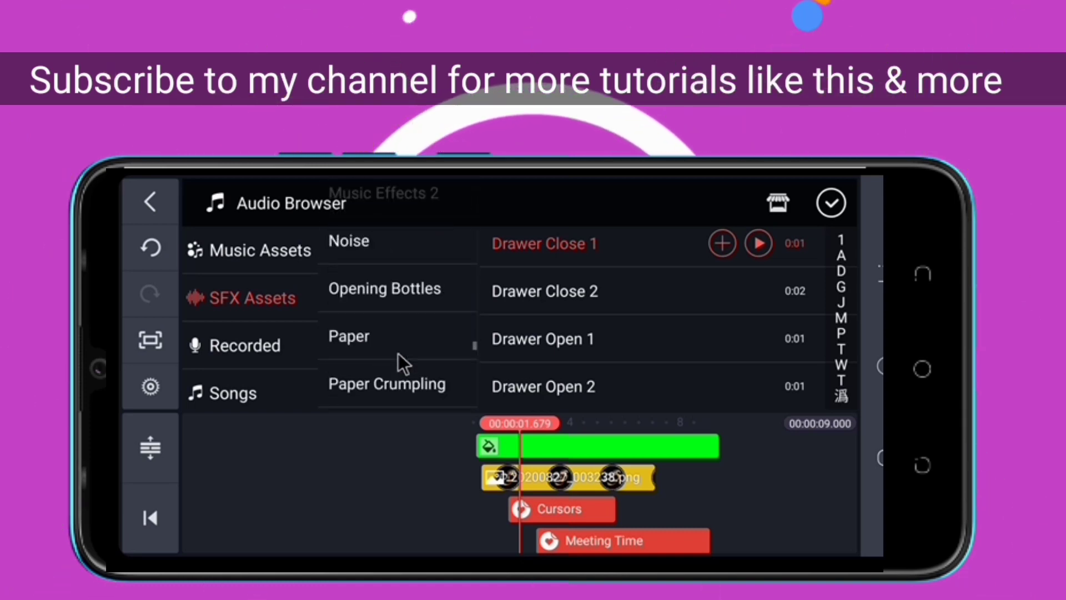
Step: Preview Pop 2 and add it to the timeline at 1.679 s
{"action": "left_click", "coordinate": [400, 334]}
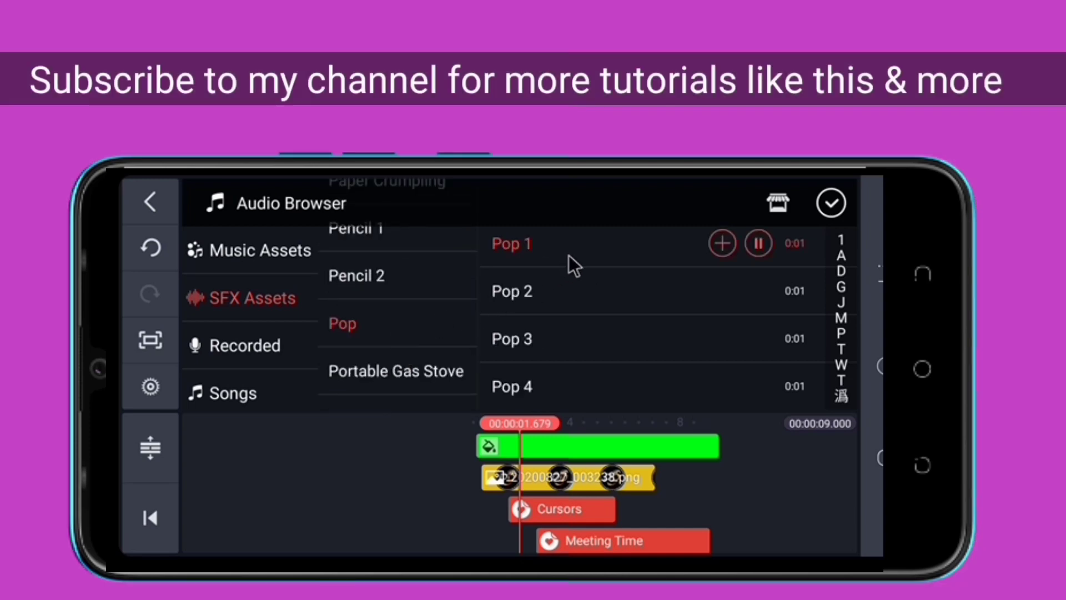
{"action": "left_click", "coordinate": [575, 291]}
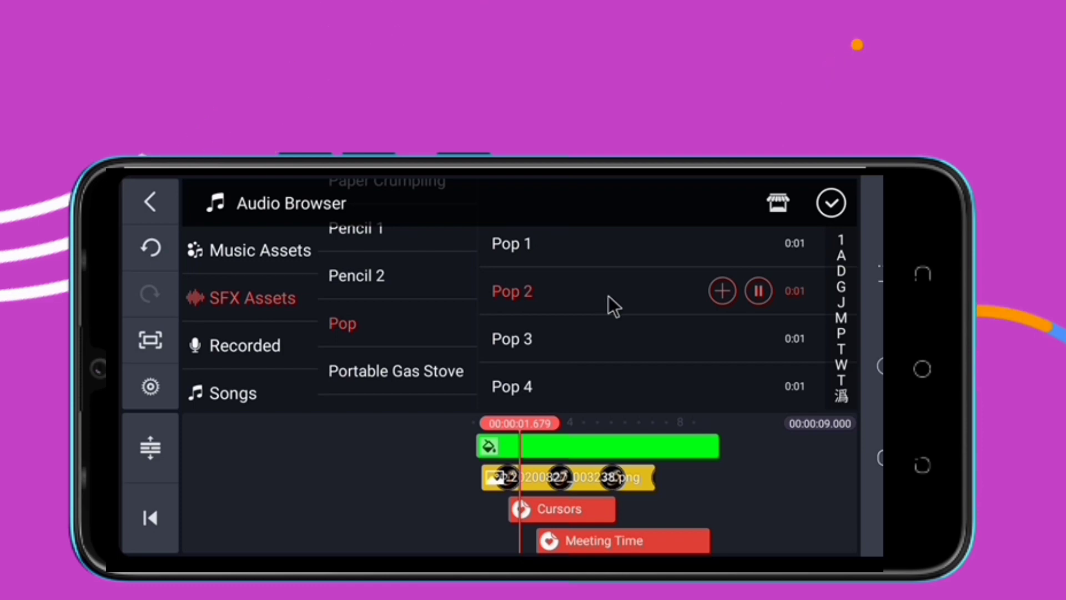
{"action": "left_click", "coordinate": [722, 291]}
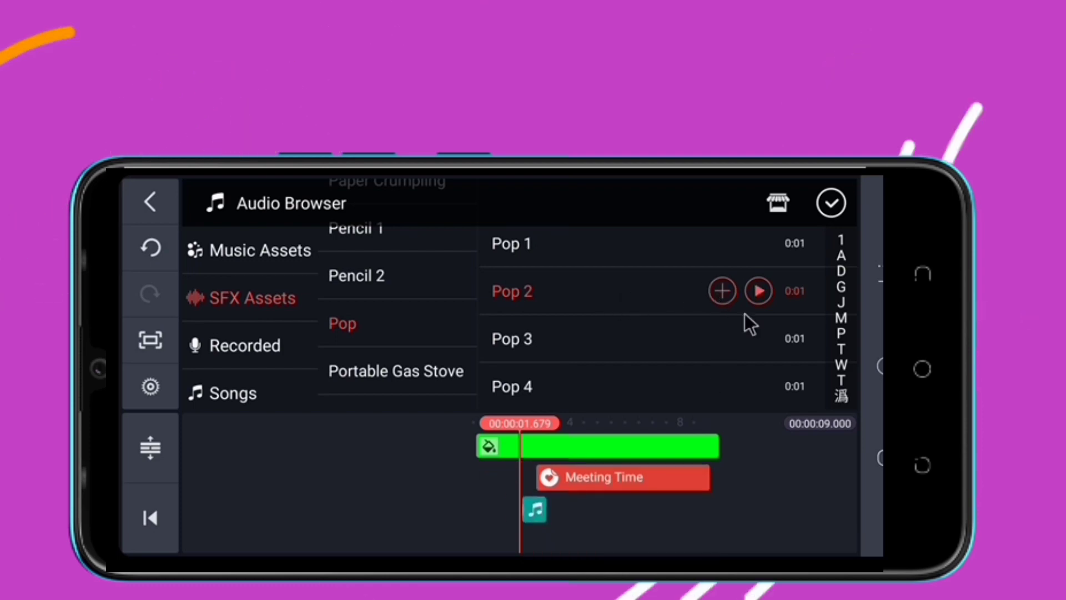
{"action": "left_click", "coordinate": [831, 204]}
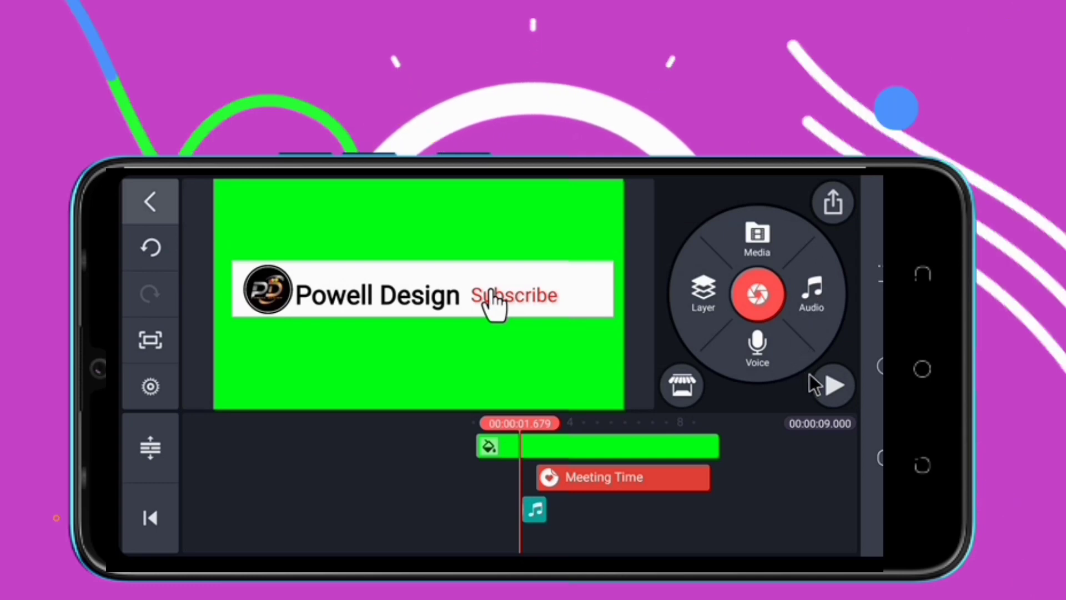
Step: Preview the pop effect, rewind to about 3.5 s, and reopen the audio library
{"action": "left_click", "coordinate": [833, 385]}
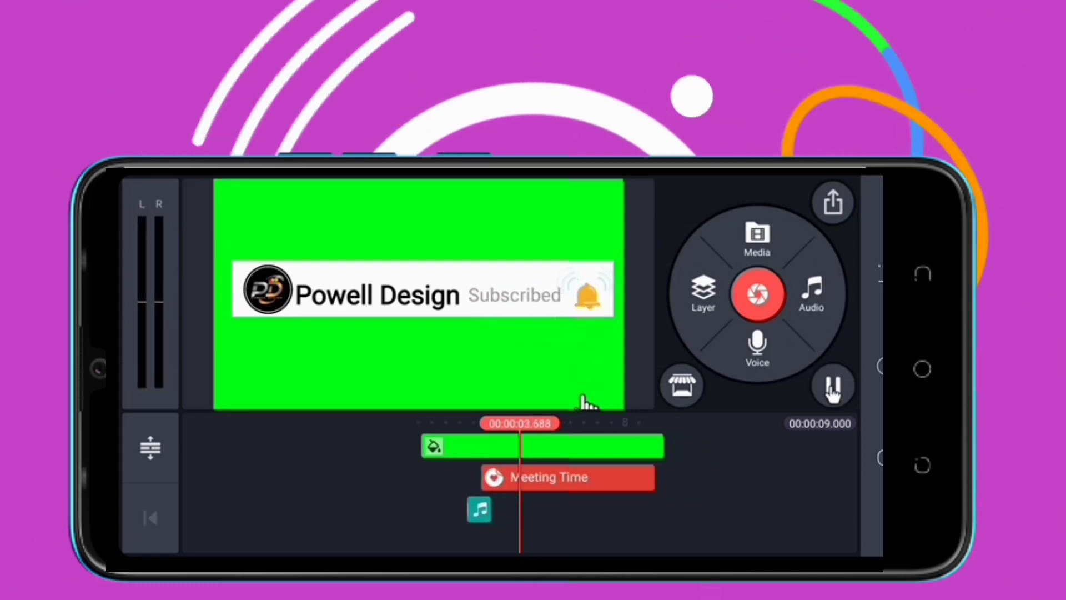
{"action": "left_click", "coordinate": [833, 386]}
{"action": "left_click_drag", "start_coordinate": [722, 466], "coordinate": [751, 480]}
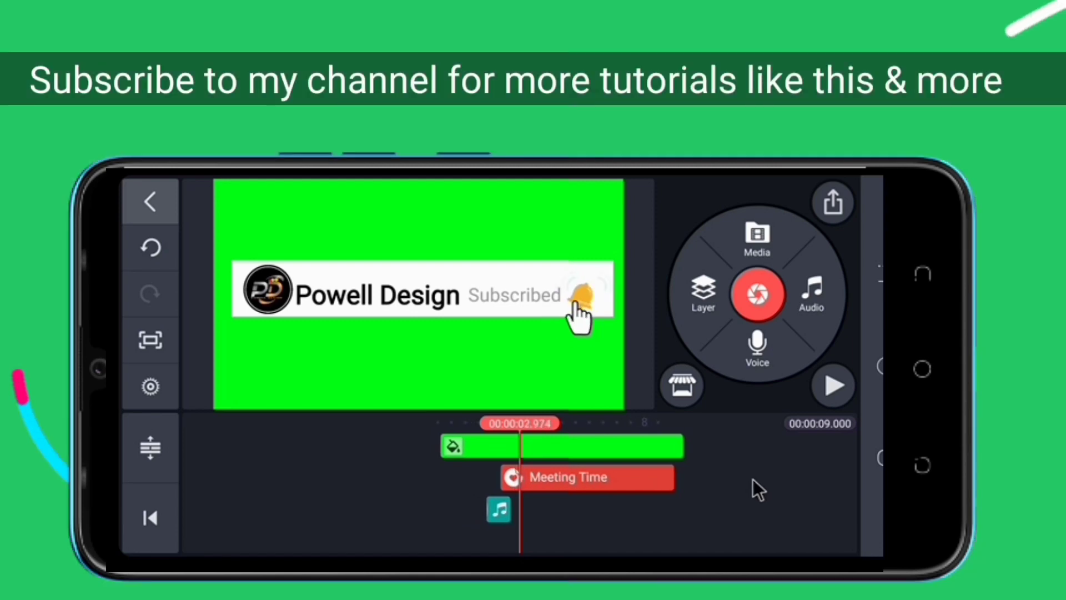
{"action": "left_click", "coordinate": [810, 300]}
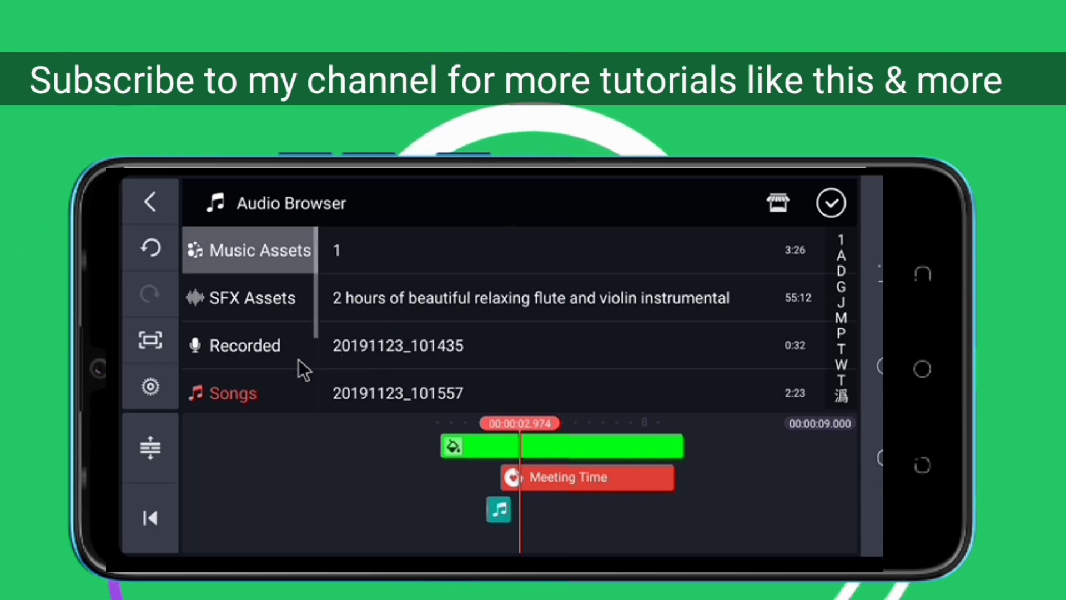
Step: Open the SFX Bells category and preview Bell 1, Bell 2 and Bell 3
{"action": "scroll", "coordinate": [277, 339], "scroll_direction": "up", "scroll_amount": 1}
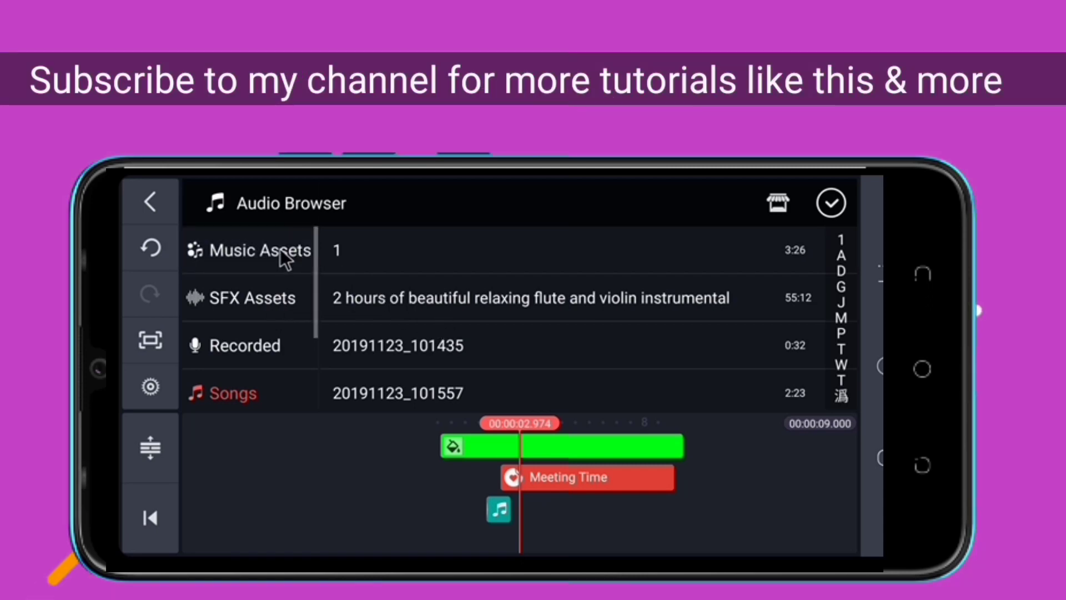
{"action": "left_click", "coordinate": [281, 250]}
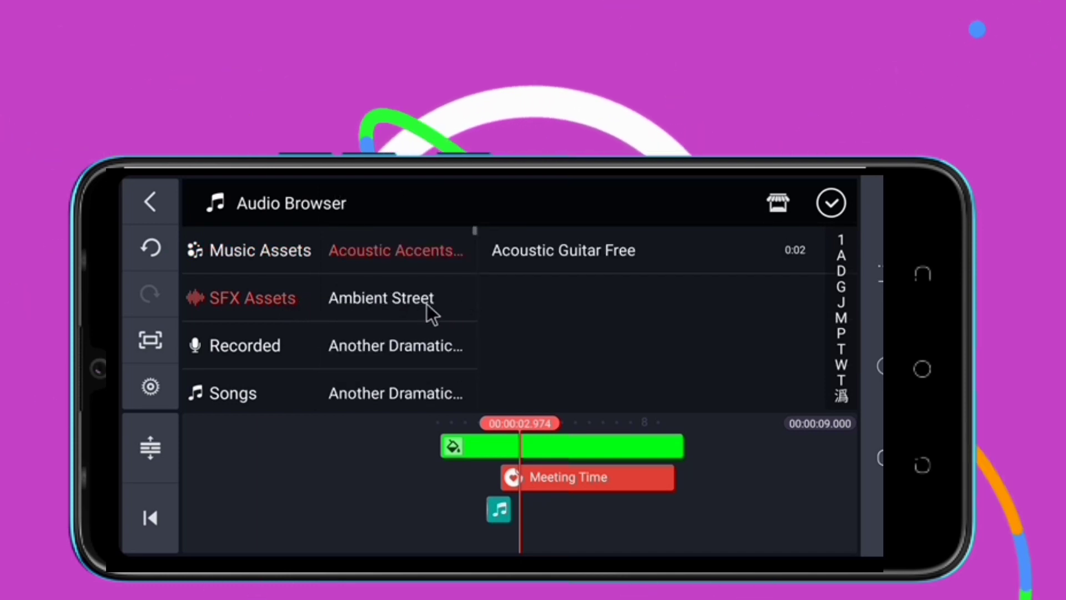
{"action": "scroll", "coordinate": [434, 324], "scroll_direction": "down", "scroll_amount": 3}
{"action": "scroll", "coordinate": [434, 325], "scroll_direction": "down", "scroll_amount": 1}
{"action": "left_click", "coordinate": [425, 297]}
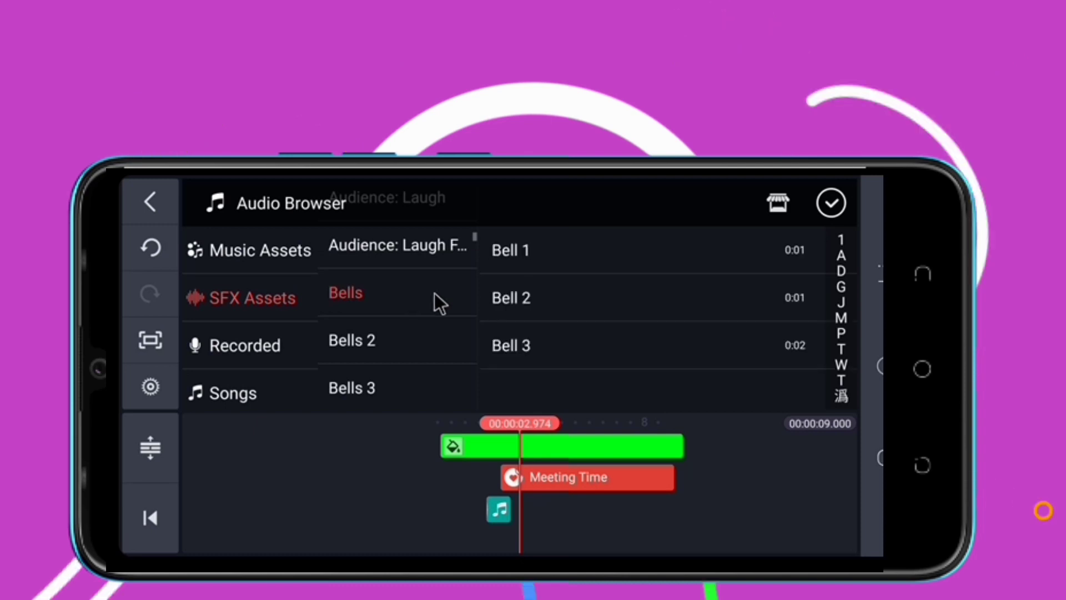
{"action": "left_click", "coordinate": [547, 258]}
{"action": "left_click", "coordinate": [561, 294]}
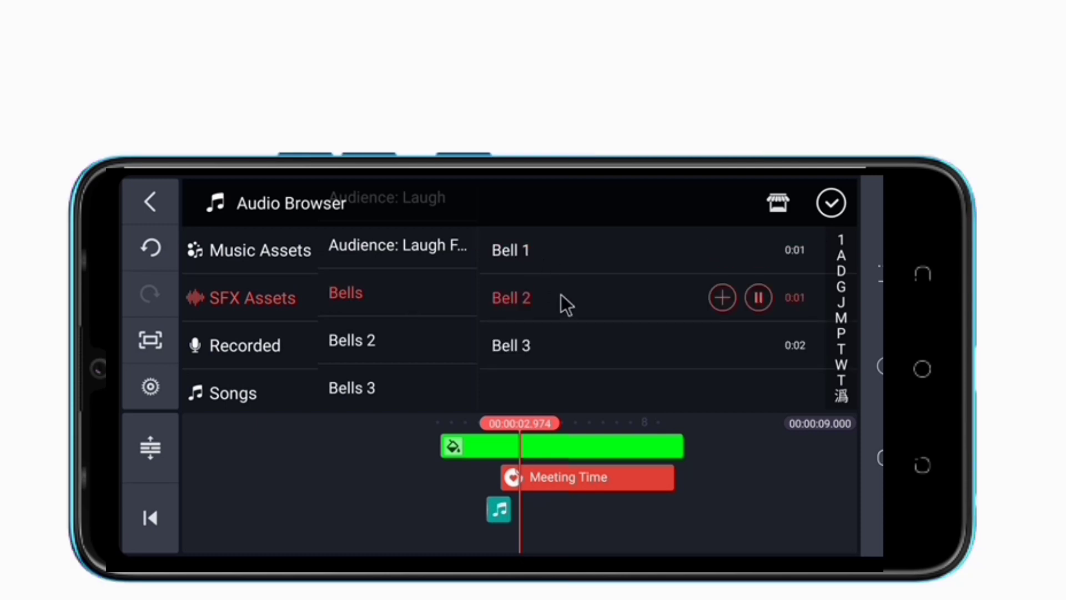
{"action": "left_click", "coordinate": [575, 335]}
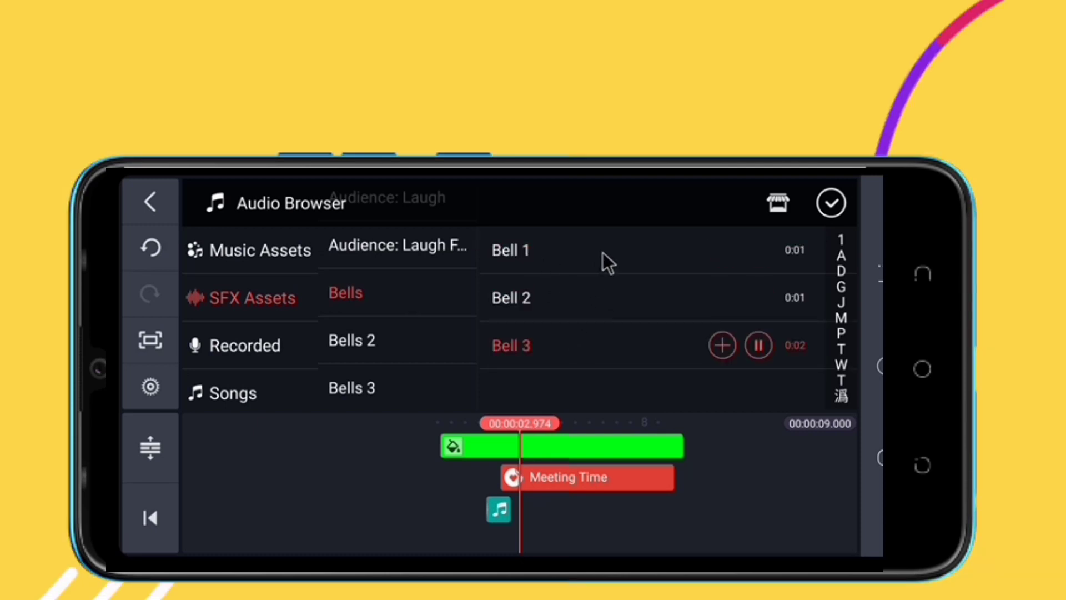
{"action": "left_click", "coordinate": [616, 353]}
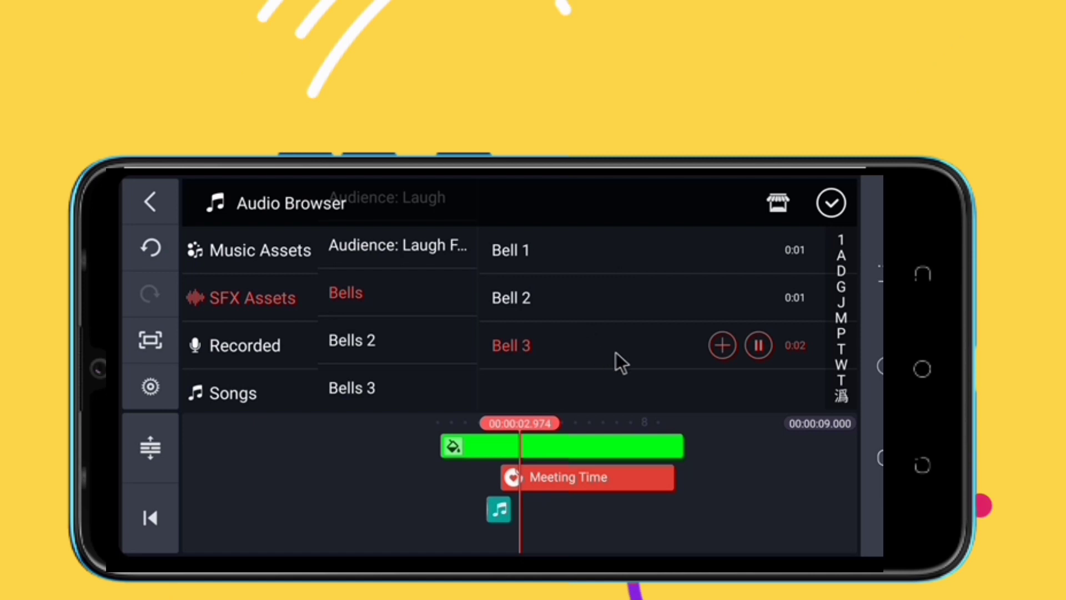
Step: Add Bell 3 clips at the playhead and at about 4.2 s, then rewind to 2.2 s
{"action": "left_click", "coordinate": [722, 346]}
{"action": "left_click_drag", "start_coordinate": [731, 497], "coordinate": [685, 477]}
{"action": "left_click", "coordinate": [722, 344]}
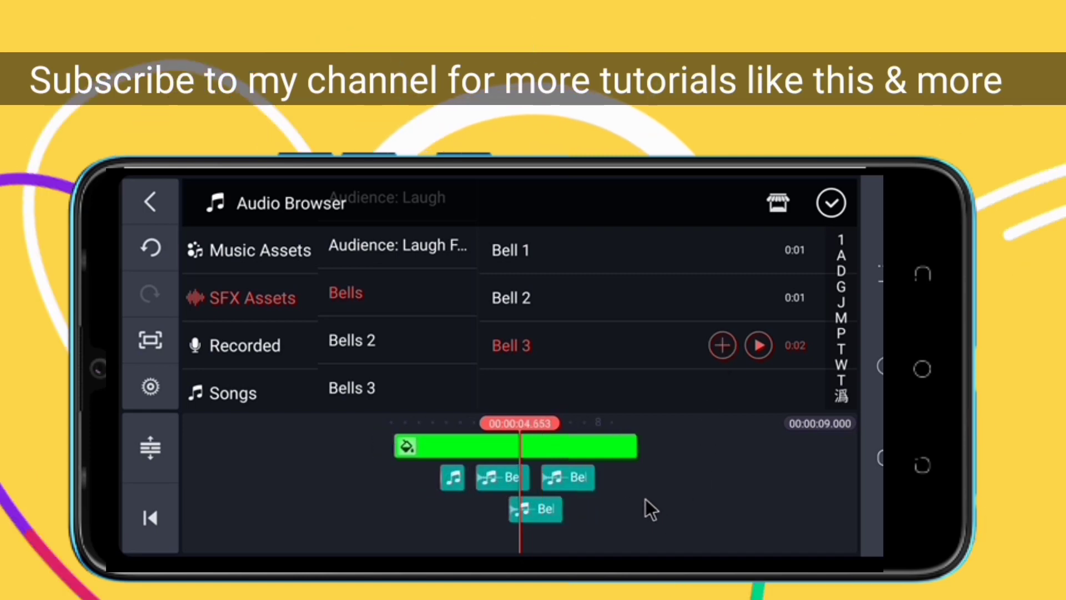
{"action": "left_click_drag", "start_coordinate": [645, 499], "coordinate": [725, 444]}
Step: Preview the sounds, then nudge the lower Bell 3 clip slightly earlier
{"action": "left_click", "coordinate": [831, 204]}
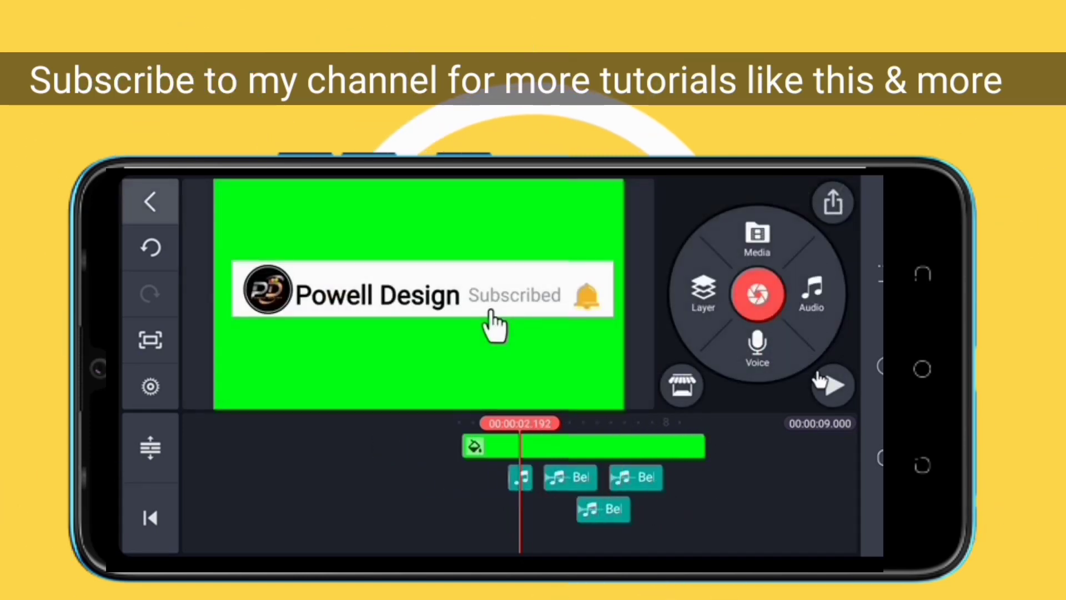
{"action": "left_click", "coordinate": [832, 385]}
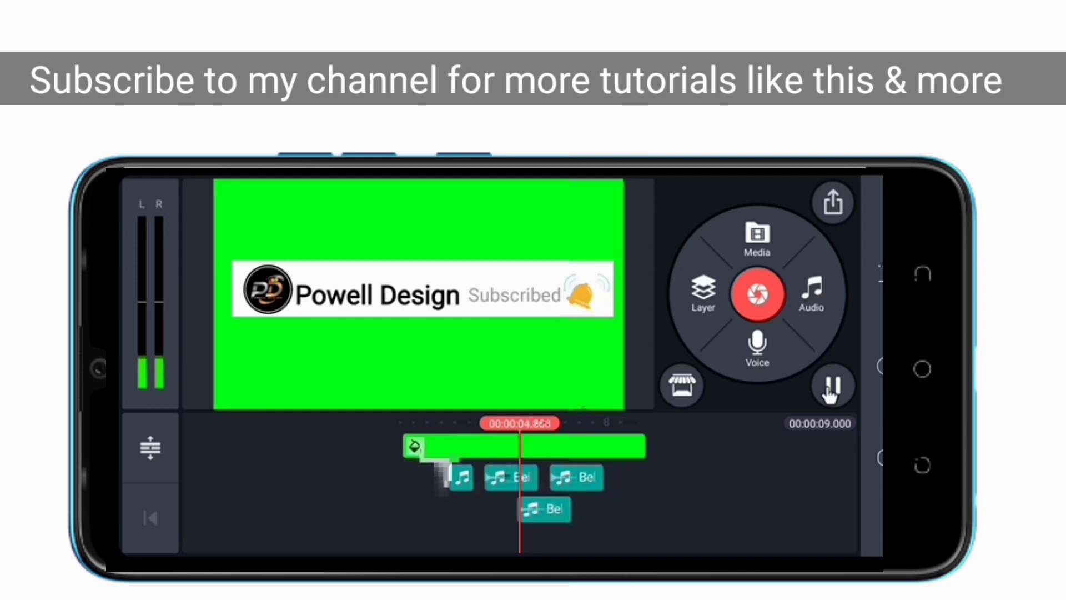
{"action": "left_click", "coordinate": [832, 385]}
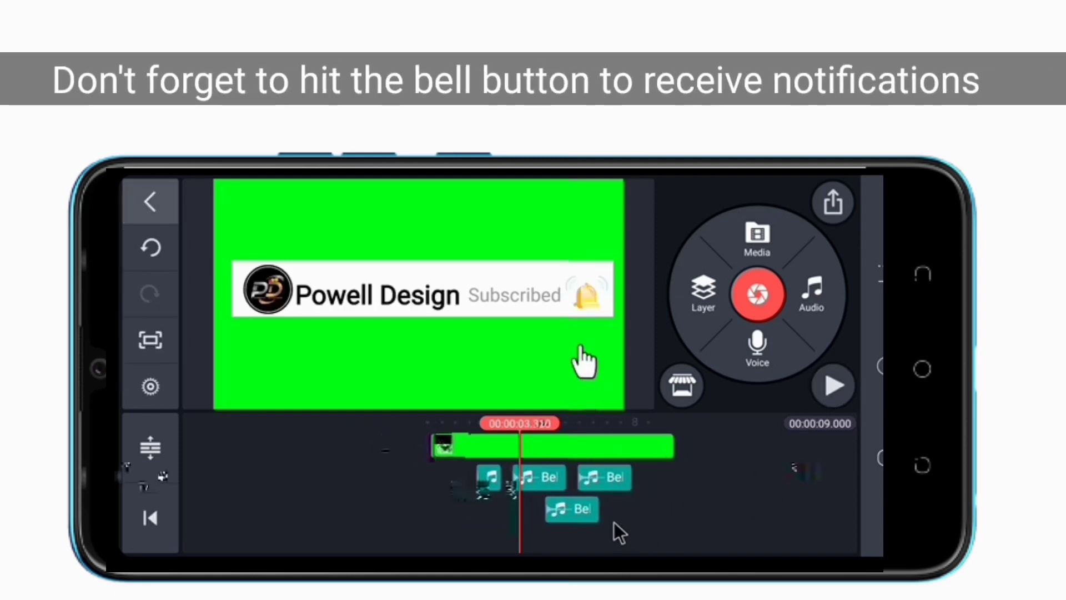
{"action": "mouse_move", "coordinate": [550, 504]}
{"action": "left_mouse_down"}
{"action": "mouse_move", "coordinate": [566, 499]}
{"action": "mouse_move", "coordinate": [551, 480]}
{"action": "mouse_move", "coordinate": [576, 467]}
{"action": "mouse_move", "coordinate": [541, 507]}
{"action": "left_mouse_up"}
Step: Check the rightmost bell clip's start point, then replay from about 3 s
{"action": "left_click", "coordinate": [578, 498]}
{"action": "left_click", "coordinate": [519, 505]}
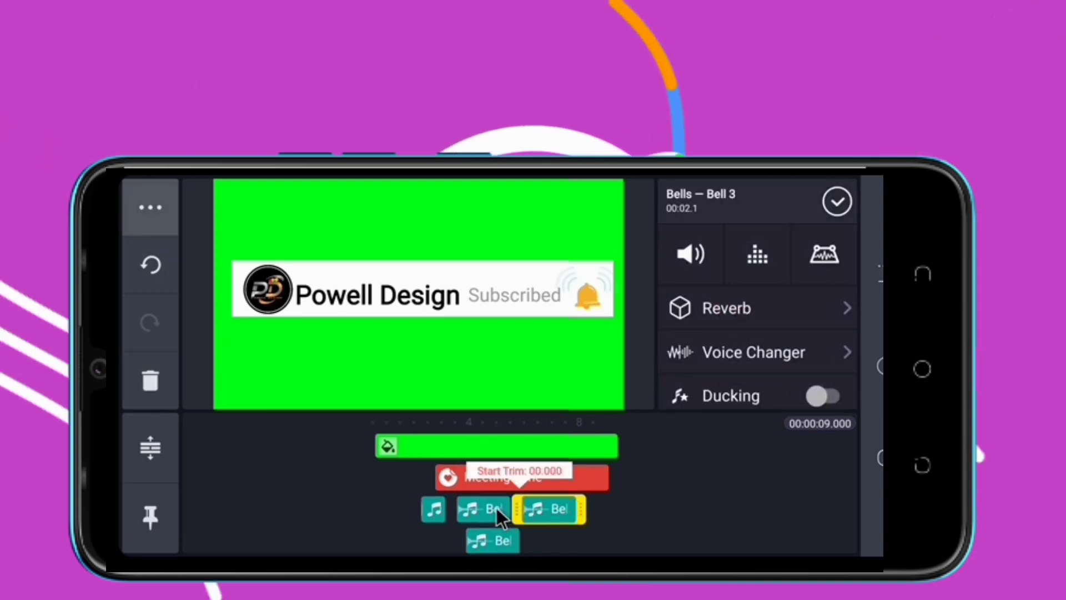
{"action": "left_click", "coordinate": [516, 502]}
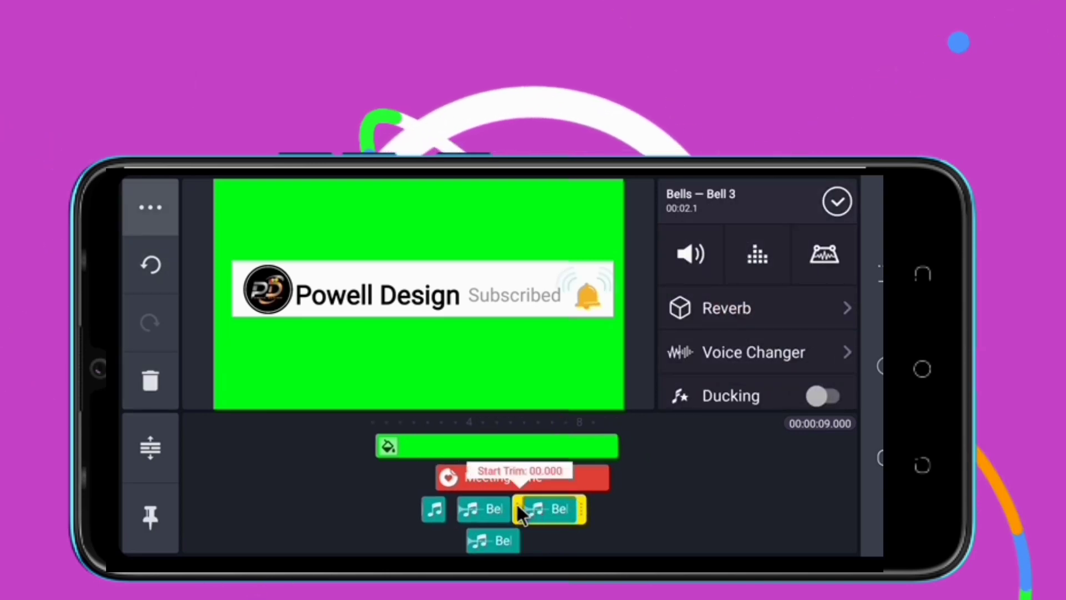
{"action": "left_click", "coordinate": [839, 202]}
{"action": "left_click_drag", "start_coordinate": [626, 528], "coordinate": [689, 522]}
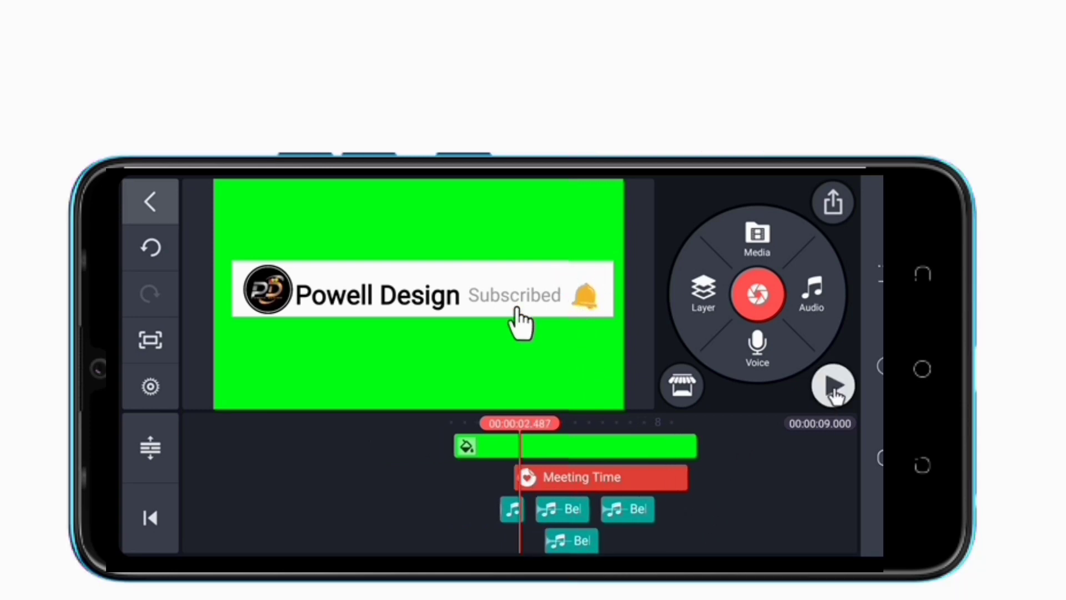
{"action": "left_click", "coordinate": [833, 385]}
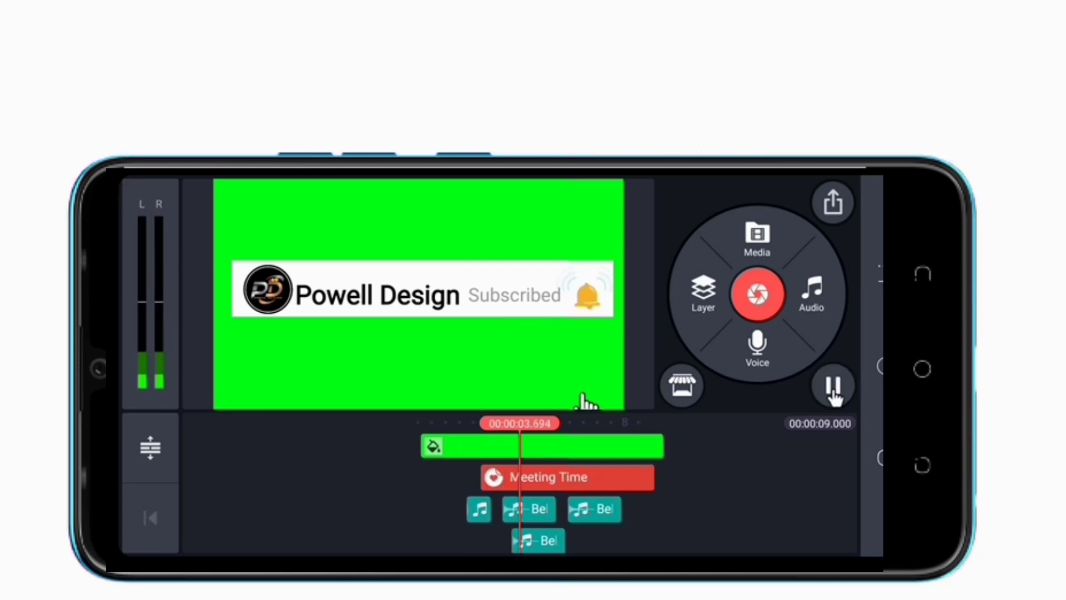
Step: Delete the extra bell clip from the timeline
{"action": "left_click", "coordinate": [643, 536]}
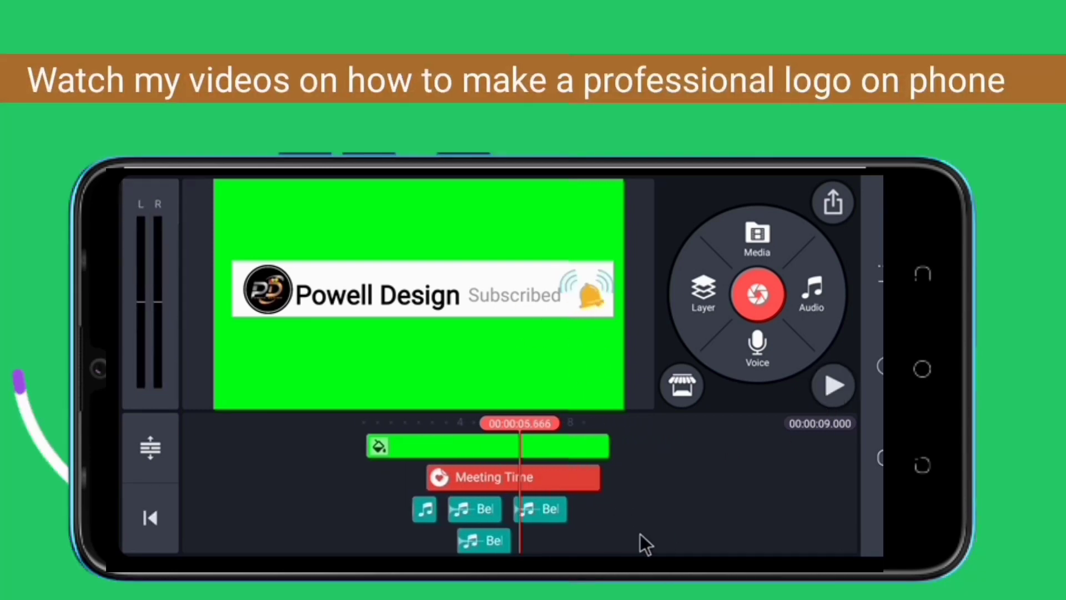
{"action": "left_click", "coordinate": [572, 511]}
{"action": "left_click", "coordinate": [151, 381]}
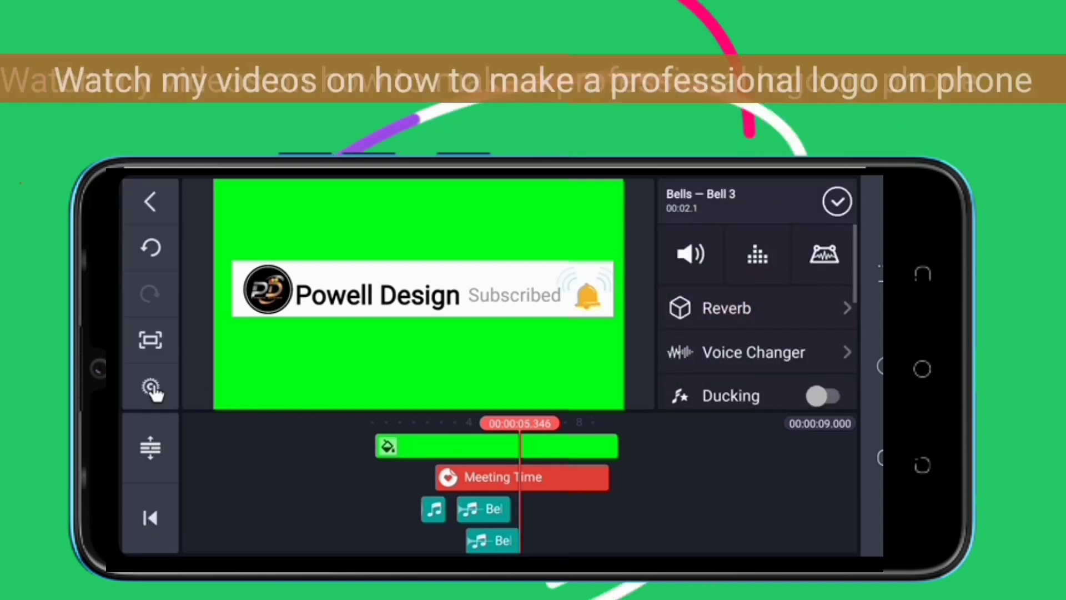
Step: Raise the lower bell clip's volume to about 167%
{"action": "left_click", "coordinate": [483, 508]}
{"action": "left_click", "coordinate": [691, 252]}
{"action": "left_click_drag", "start_coordinate": [588, 338], "coordinate": [588, 297]}
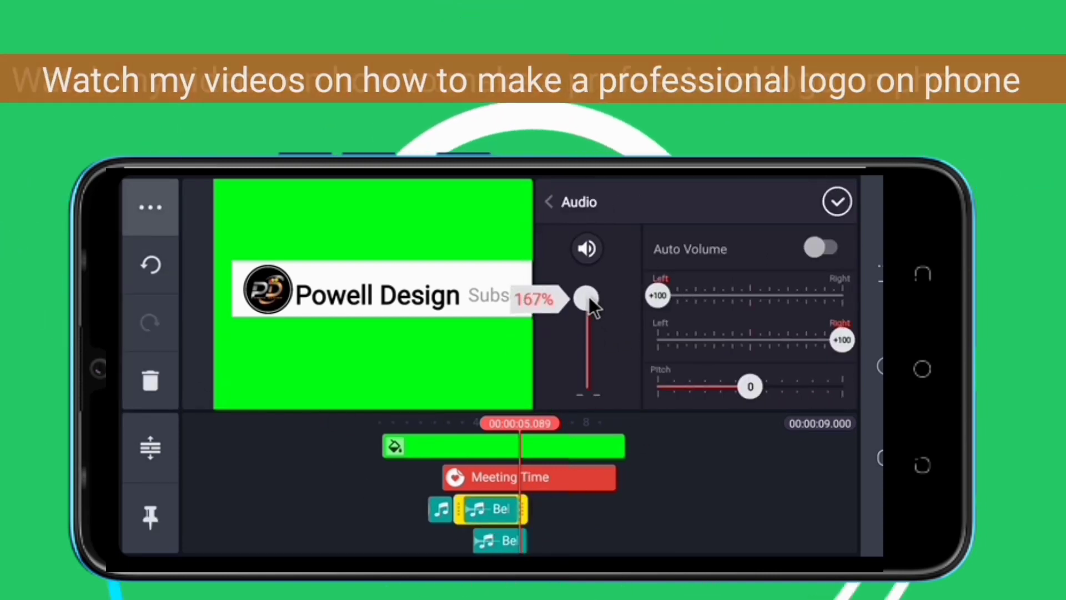
{"action": "left_click", "coordinate": [837, 202]}
Step: Play back from about 2 s and stop near 6.8 s
{"action": "left_click_drag", "start_coordinate": [638, 542], "coordinate": [721, 541]}
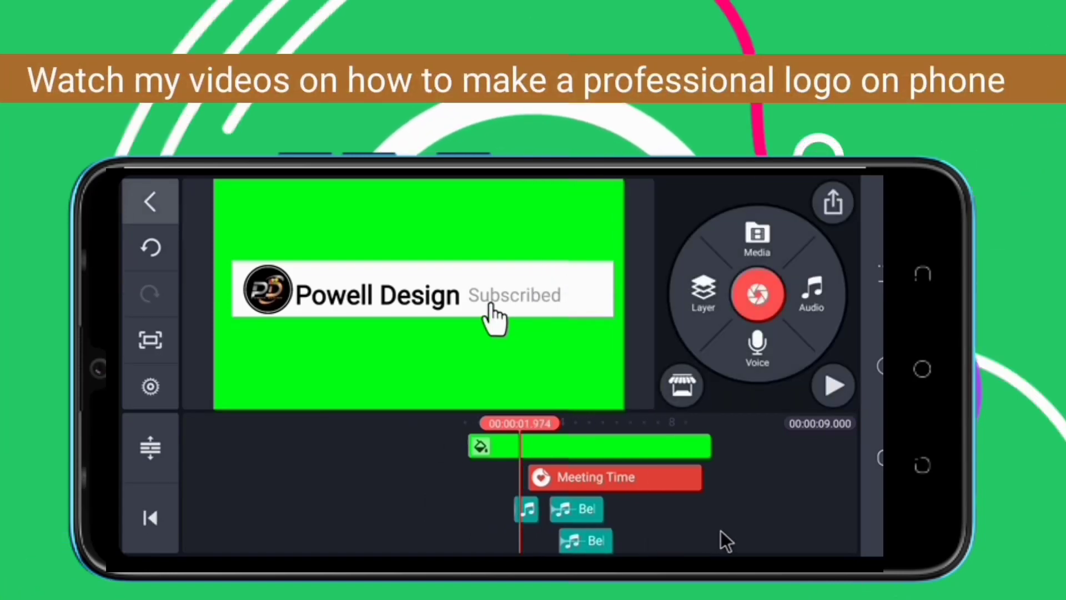
{"action": "left_click", "coordinate": [833, 384]}
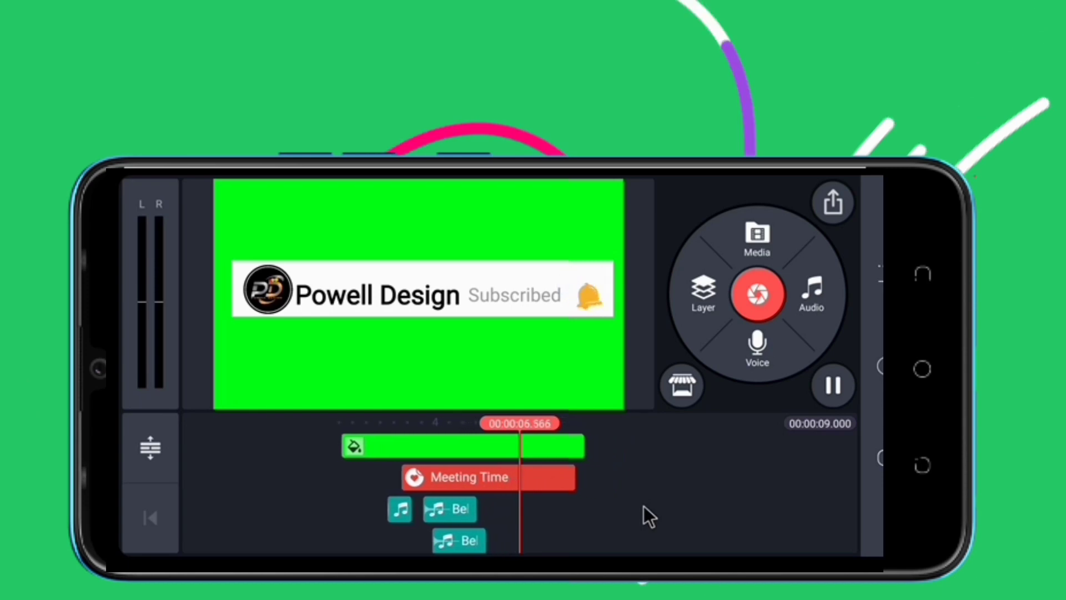
{"action": "left_click_drag", "start_coordinate": [612, 506], "coordinate": [665, 516]}
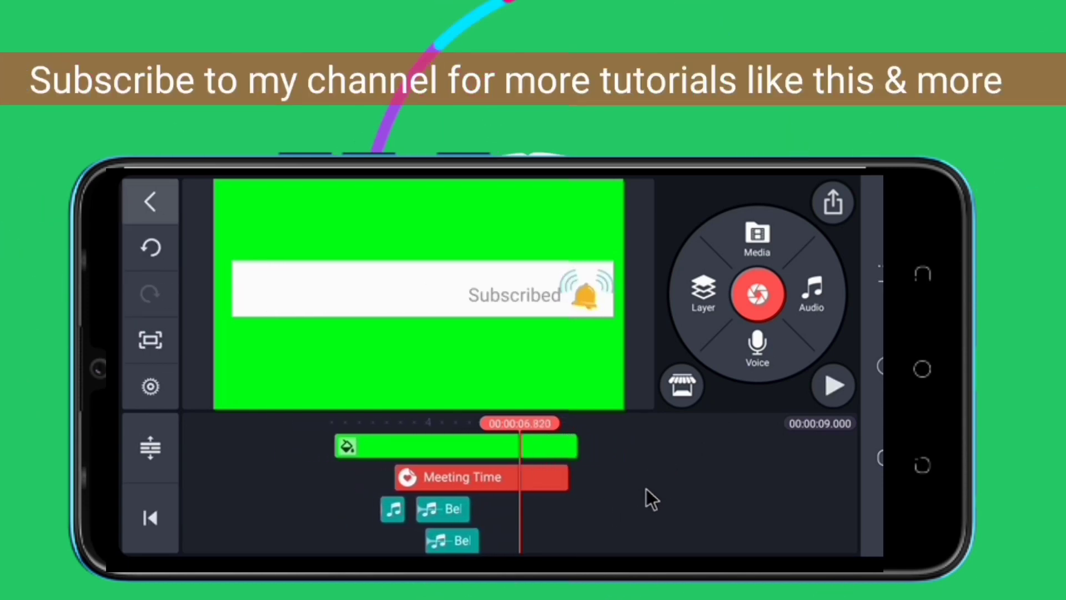
{"action": "left_click_drag", "start_coordinate": [645, 507], "coordinate": [640, 554]}
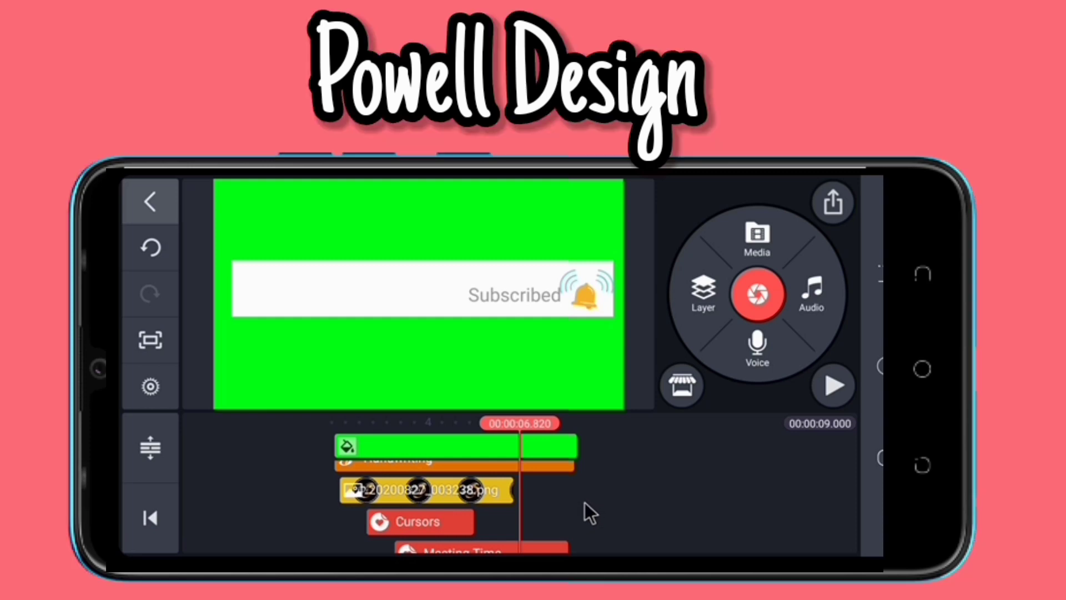
{"action": "left_click_drag", "start_coordinate": [585, 502], "coordinate": [599, 525]}
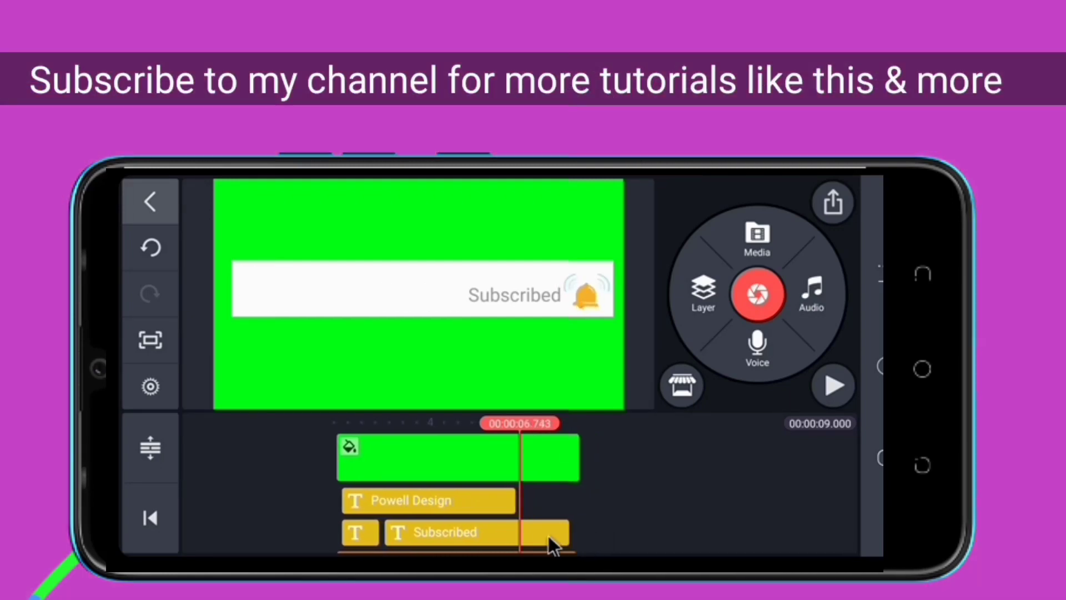
Step: Trim the Subscribed text and Handwriting clips to end at the 6.743 s playhead
{"action": "left_click", "coordinate": [548, 536]}
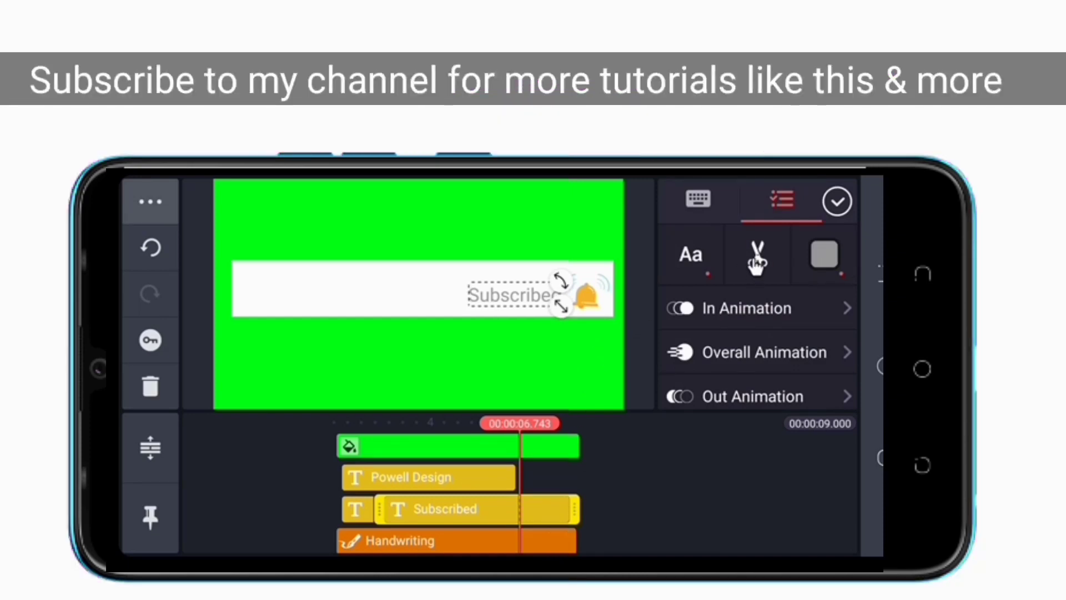
{"action": "left_click", "coordinate": [756, 256]}
{"action": "left_click", "coordinate": [755, 292]}
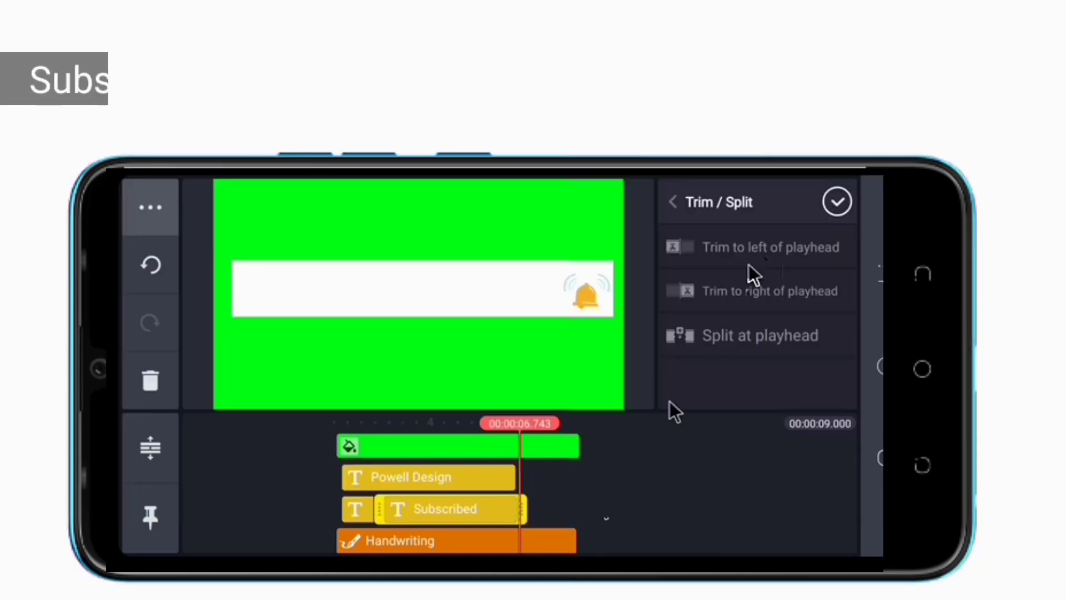
{"action": "left_click", "coordinate": [833, 207]}
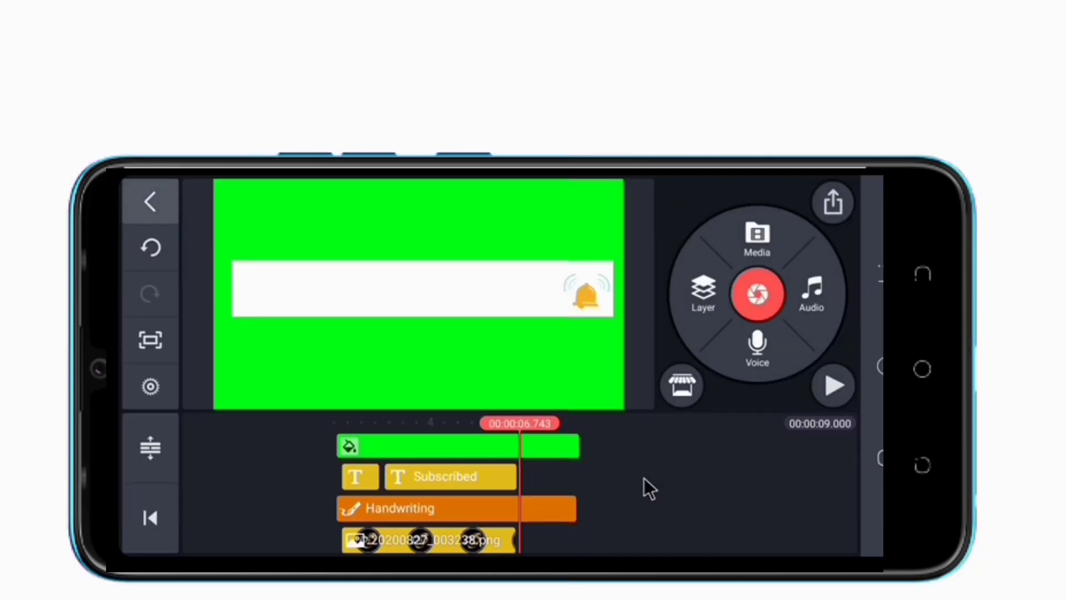
{"action": "left_click", "coordinate": [558, 509]}
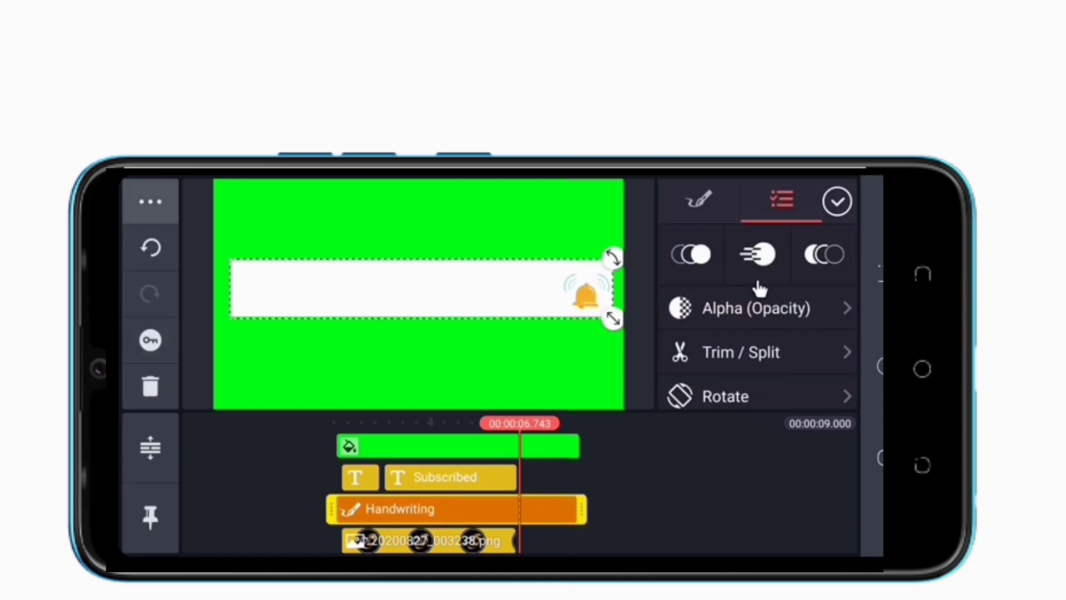
{"action": "left_click", "coordinate": [742, 353]}
{"action": "left_click", "coordinate": [739, 291]}
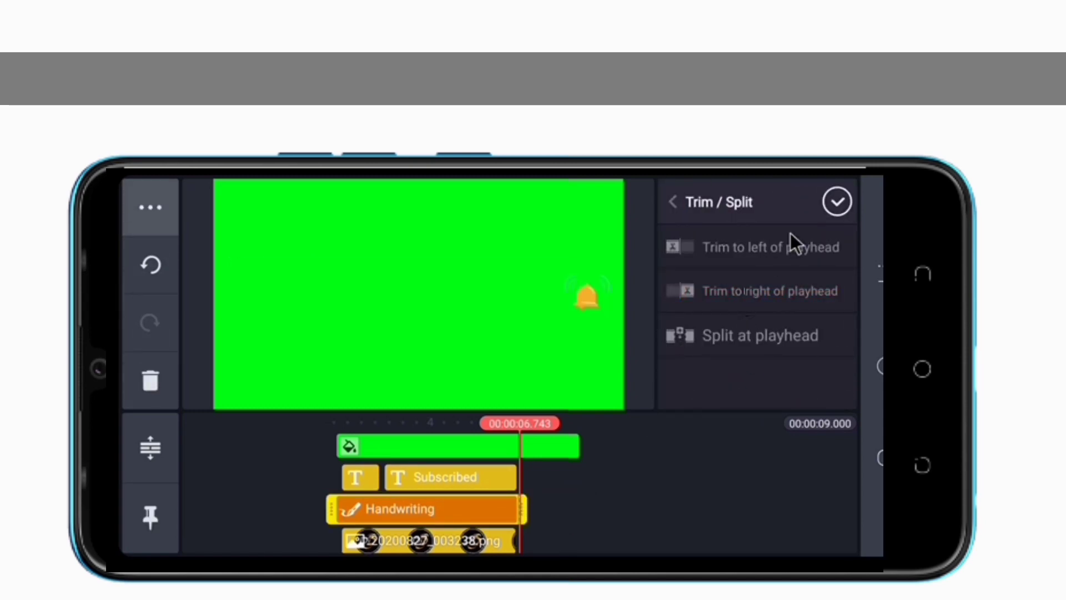
{"action": "left_click", "coordinate": [837, 203]}
Step: Trim the Meeting Time clip to end at 6.743 s as well
{"action": "scroll", "coordinate": [683, 484], "scroll_direction": "down", "scroll_amount": 3}
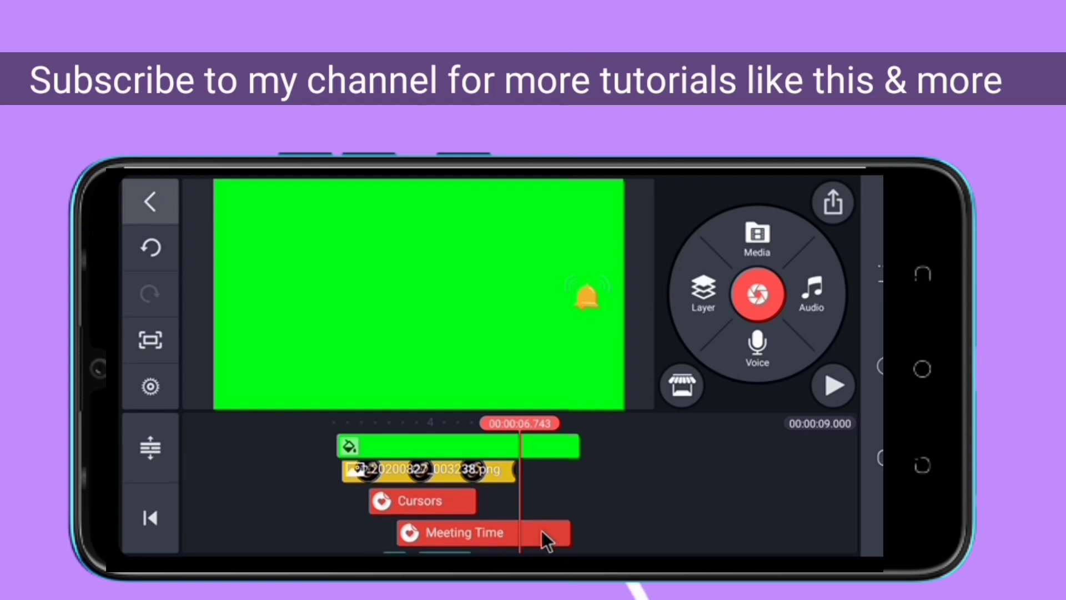
{"action": "left_click", "coordinate": [542, 531]}
{"action": "left_click", "coordinate": [748, 350]}
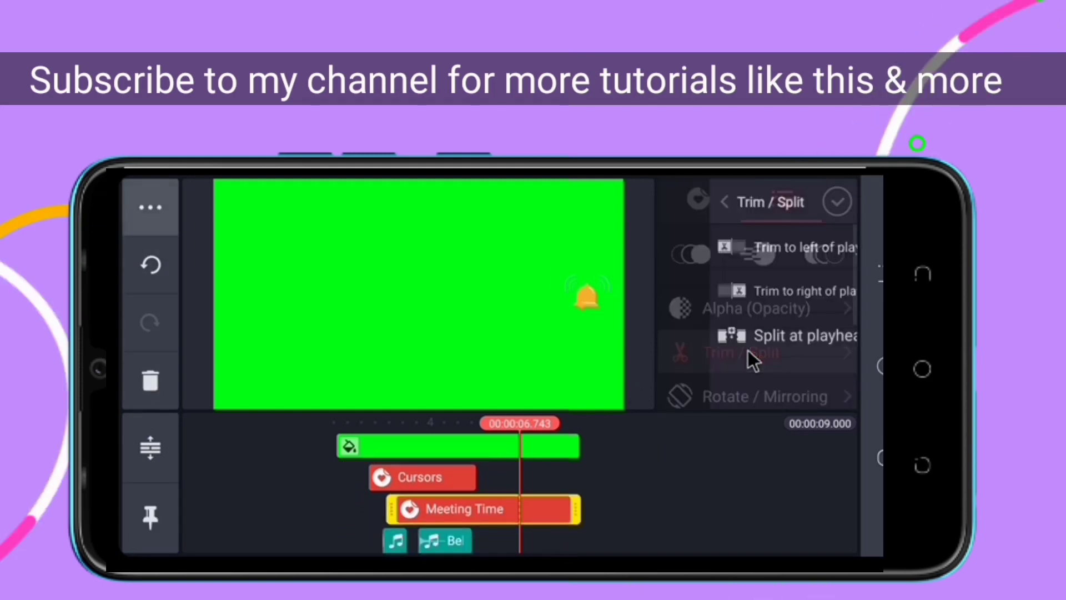
{"action": "left_click", "coordinate": [755, 293]}
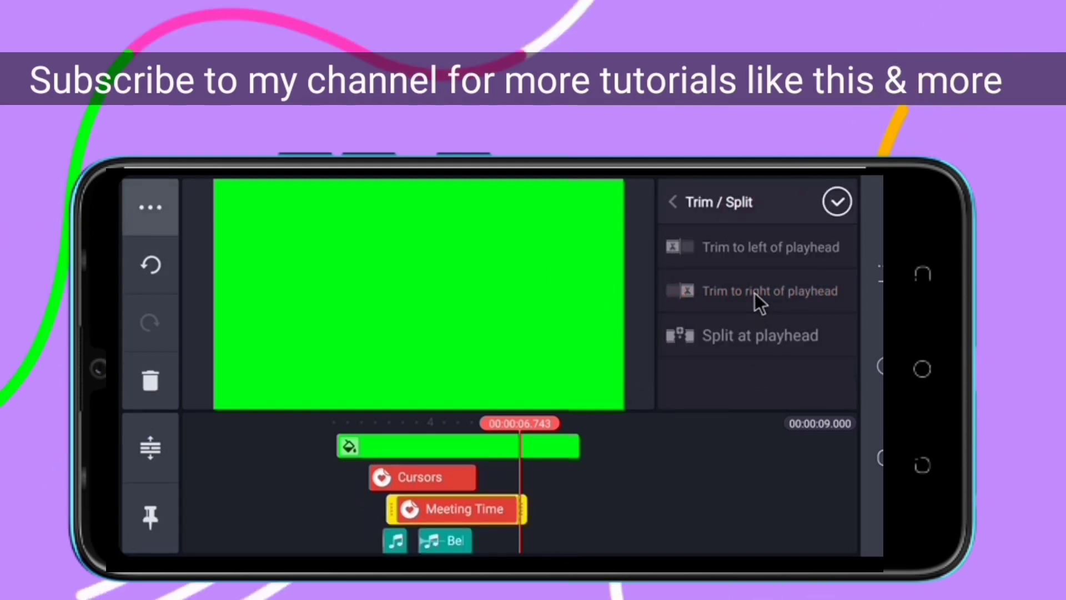
{"action": "left_click", "coordinate": [837, 203]}
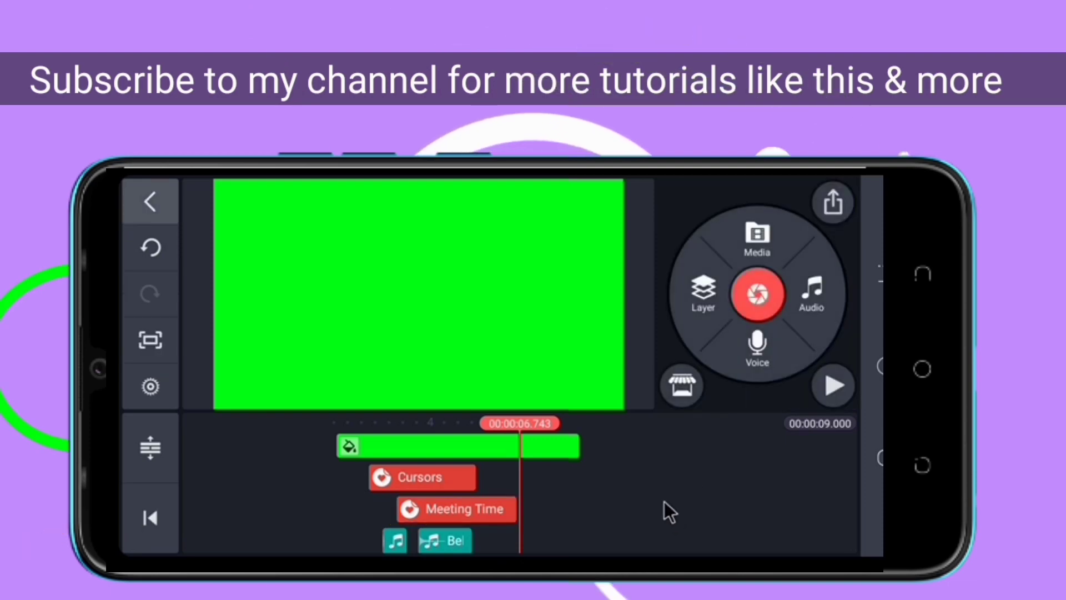
Step: Trim the green background clip at 6.910 s and replay the lower-third from the start
{"action": "left_click_drag", "start_coordinate": [589, 482], "coordinate": [564, 534]}
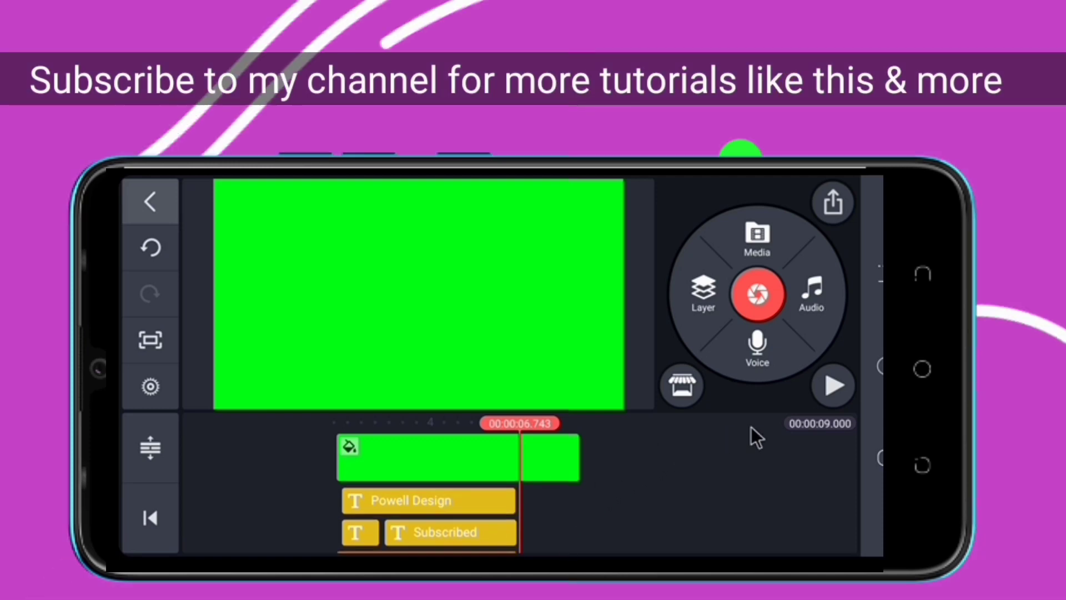
{"action": "left_click_drag", "start_coordinate": [527, 461], "coordinate": [523, 461]}
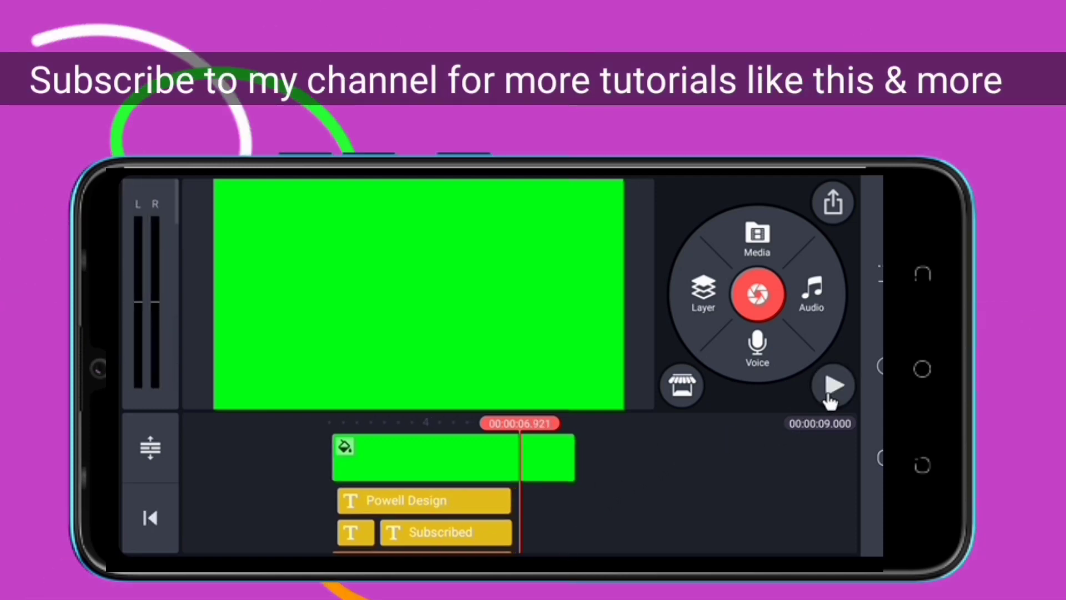
{"action": "left_click", "coordinate": [532, 465]}
{"action": "left_click", "coordinate": [747, 264]}
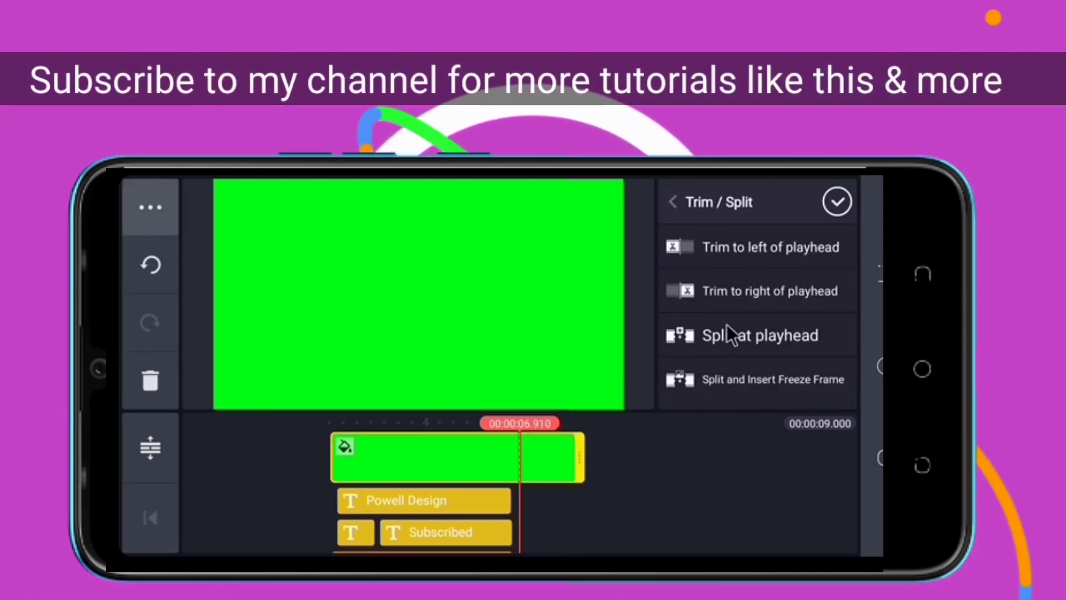
{"action": "left_click", "coordinate": [726, 291]}
{"action": "left_click", "coordinate": [837, 201]}
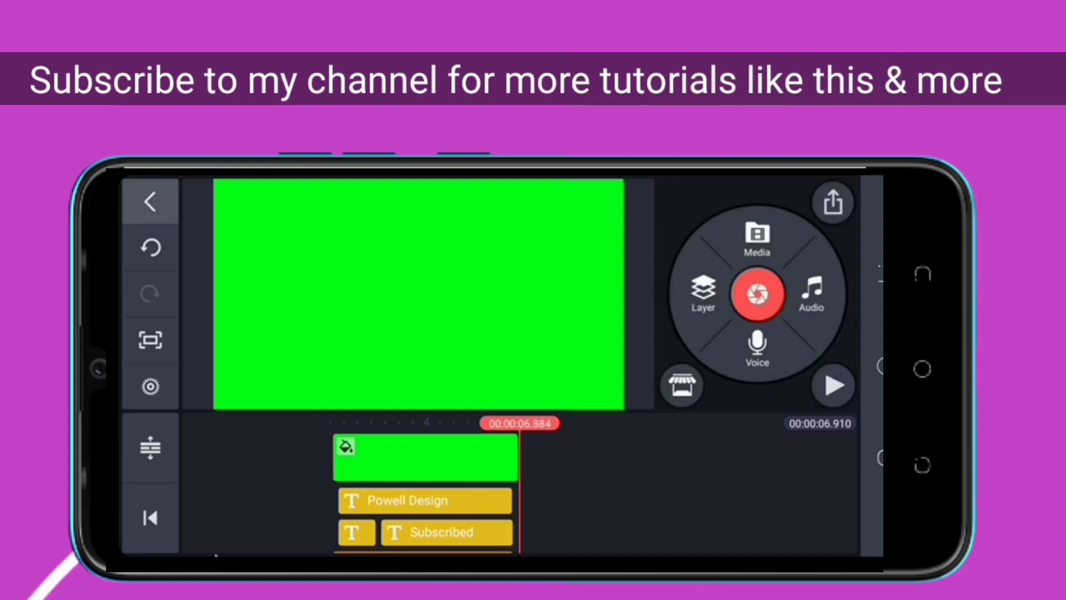
{"action": "left_click", "coordinate": [151, 528]}
{"action": "left_click", "coordinate": [833, 385]}
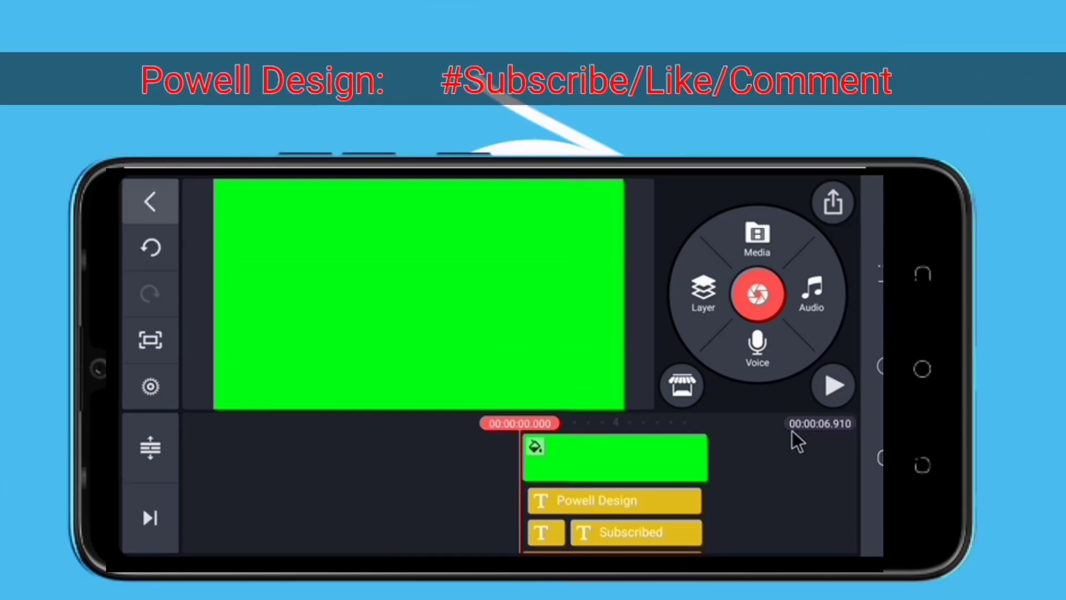
{"action": "left_click", "coordinate": [833, 384]}
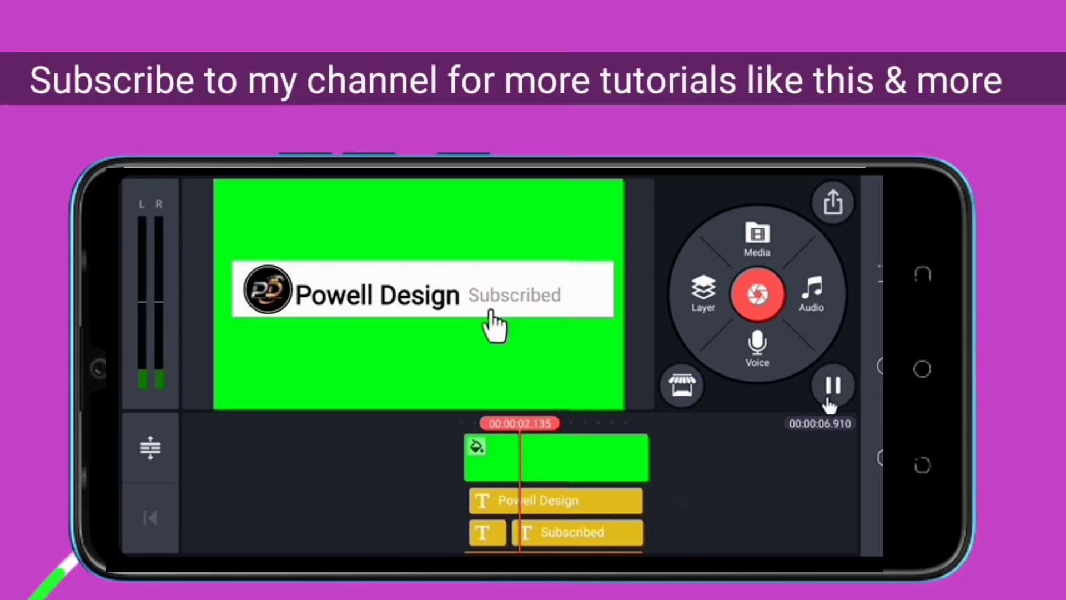
{"action": "left_click", "coordinate": [833, 386]}
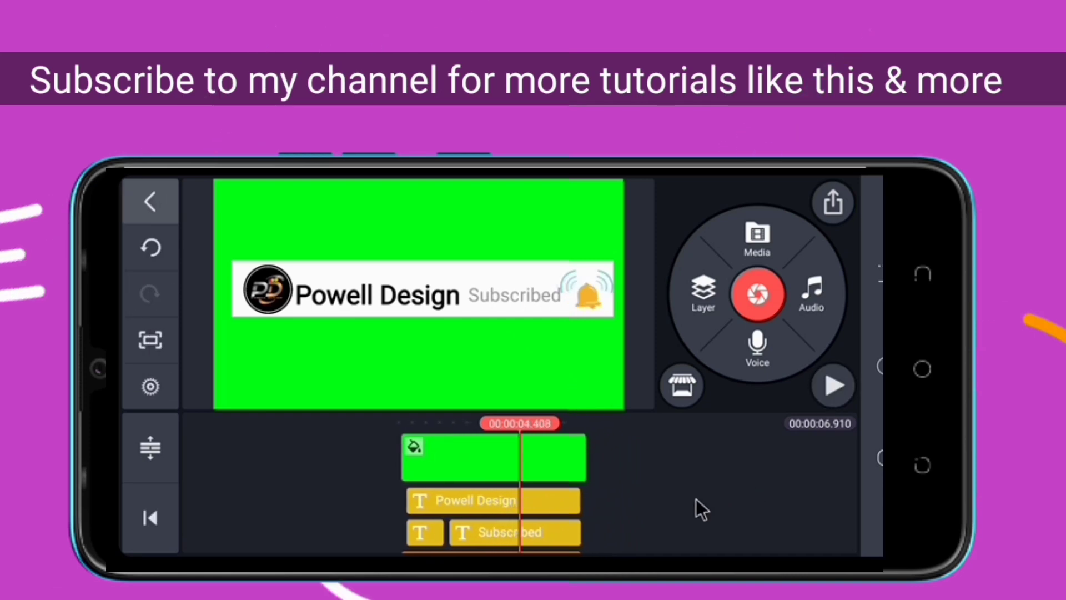
{"action": "left_click_drag", "start_coordinate": [702, 496], "coordinate": [791, 490]}
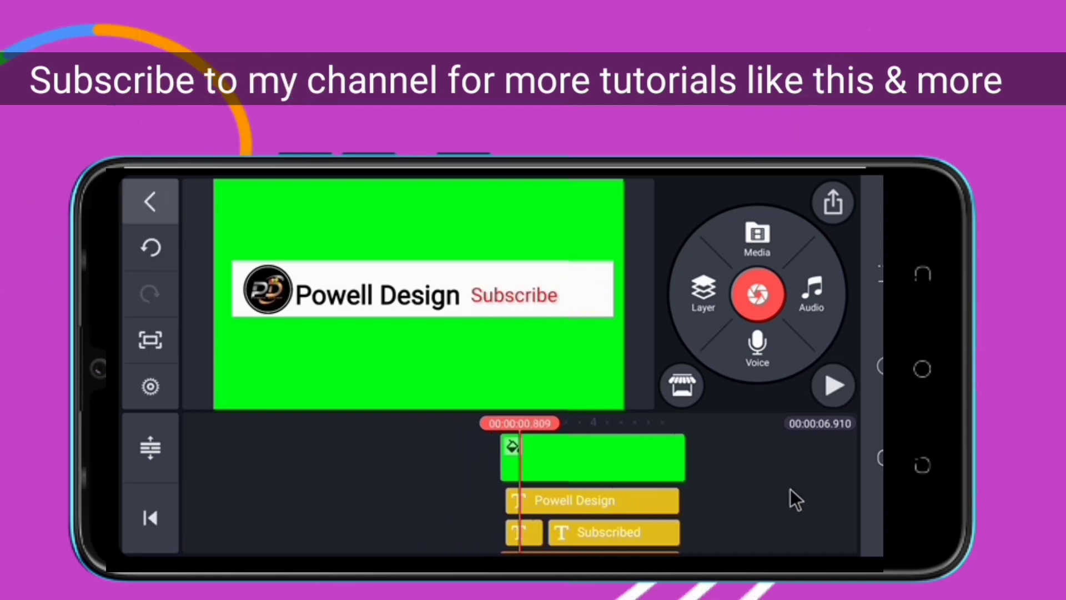
Step: Give the Powell Design text and the Handwriting layer a Fade in-animation
{"action": "left_click", "coordinate": [616, 500]}
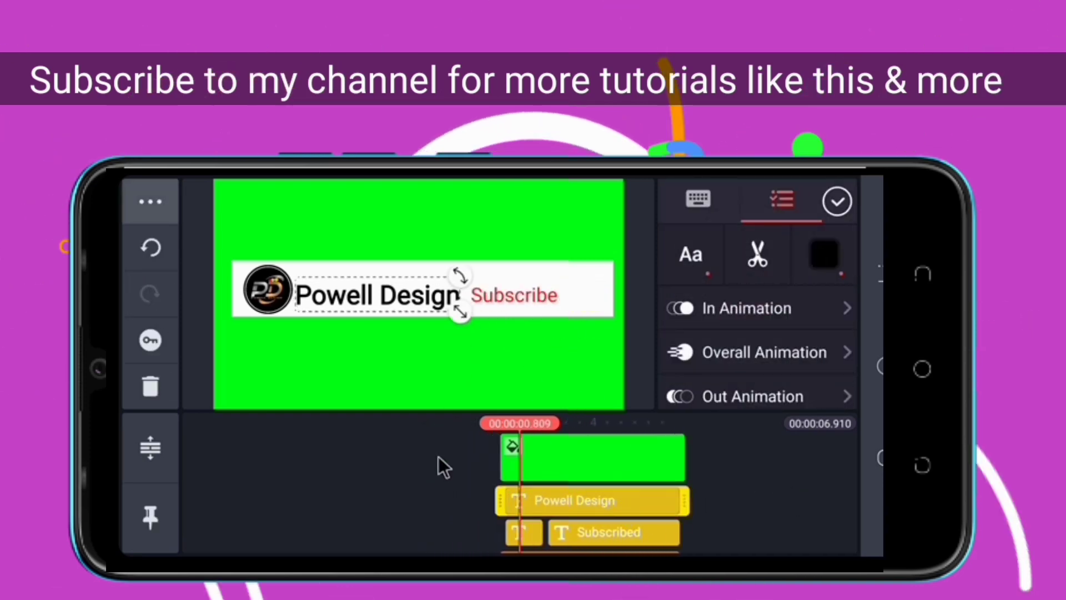
{"action": "left_click", "coordinate": [714, 310]}
{"action": "left_click", "coordinate": [704, 294]}
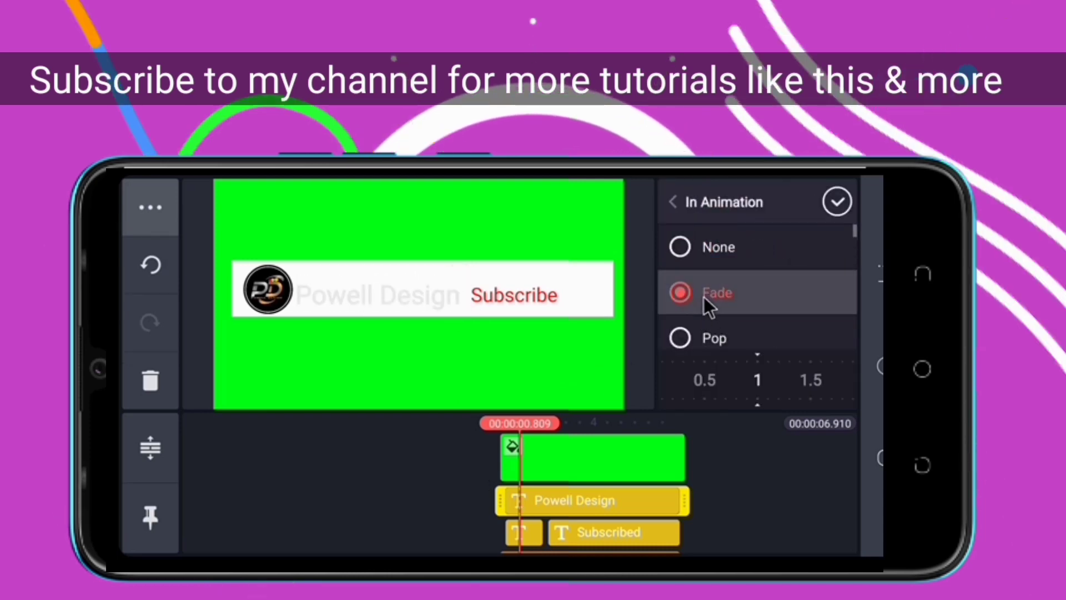
{"action": "left_click", "coordinate": [837, 202]}
{"action": "left_click_drag", "start_coordinate": [749, 472], "coordinate": [756, 505]}
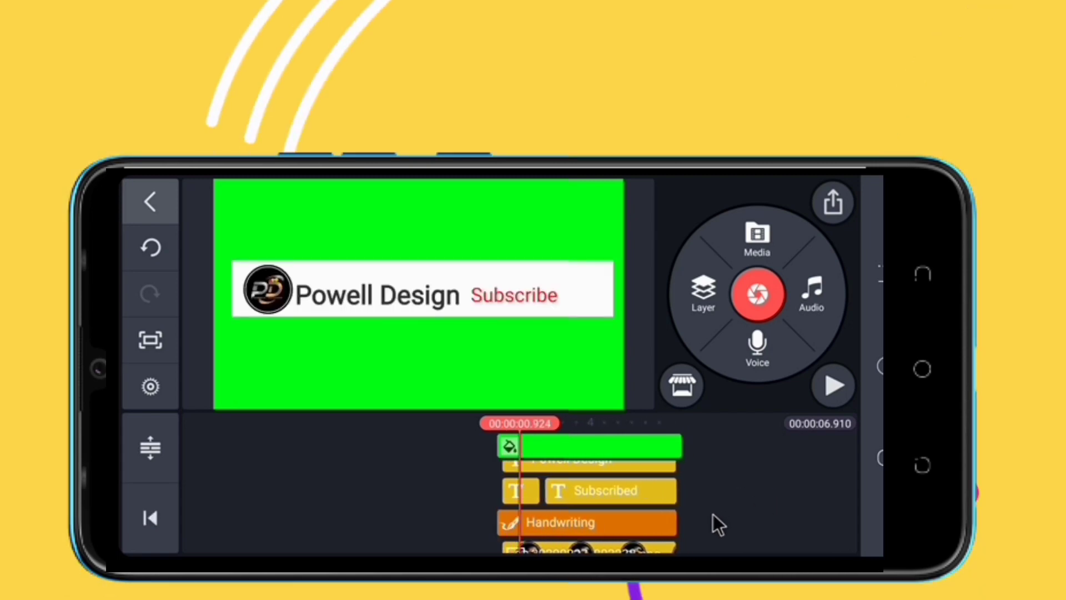
{"action": "left_click", "coordinate": [655, 525]}
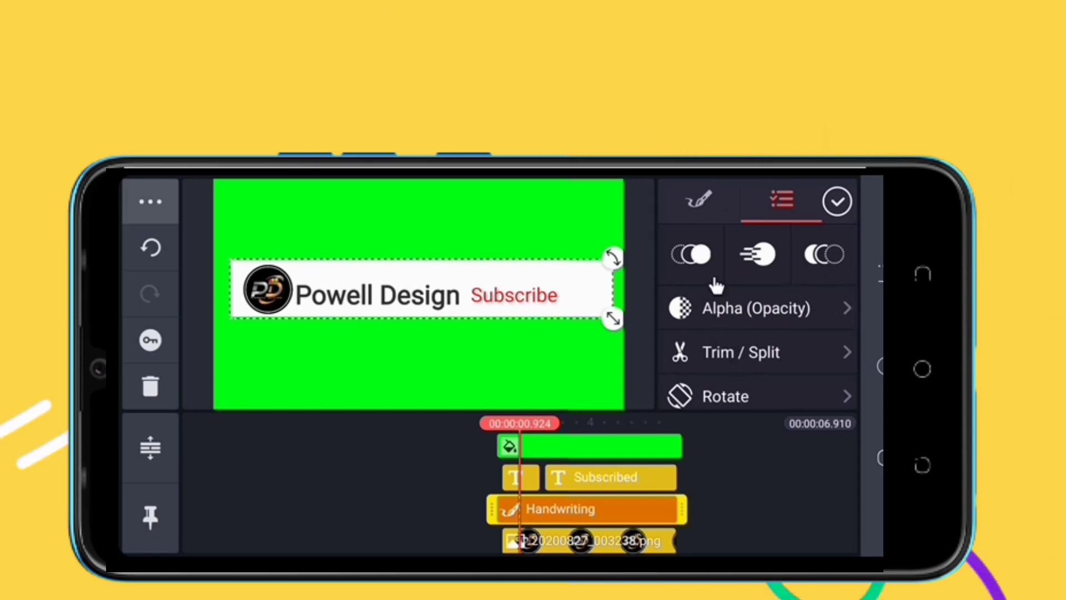
{"action": "left_click", "coordinate": [693, 261]}
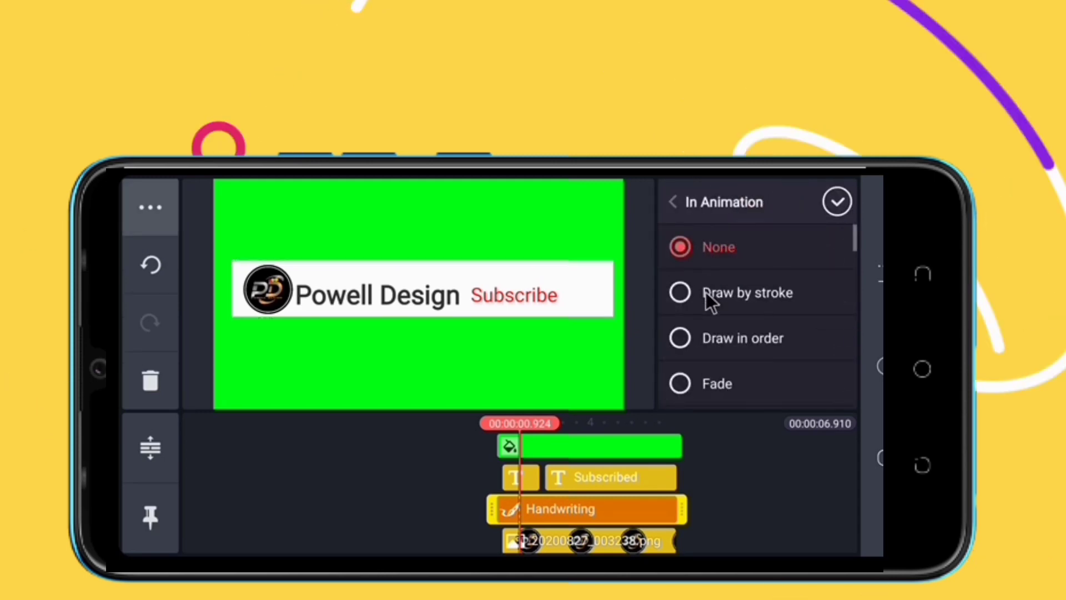
{"action": "left_click", "coordinate": [710, 388]}
{"action": "left_click", "coordinate": [835, 204]}
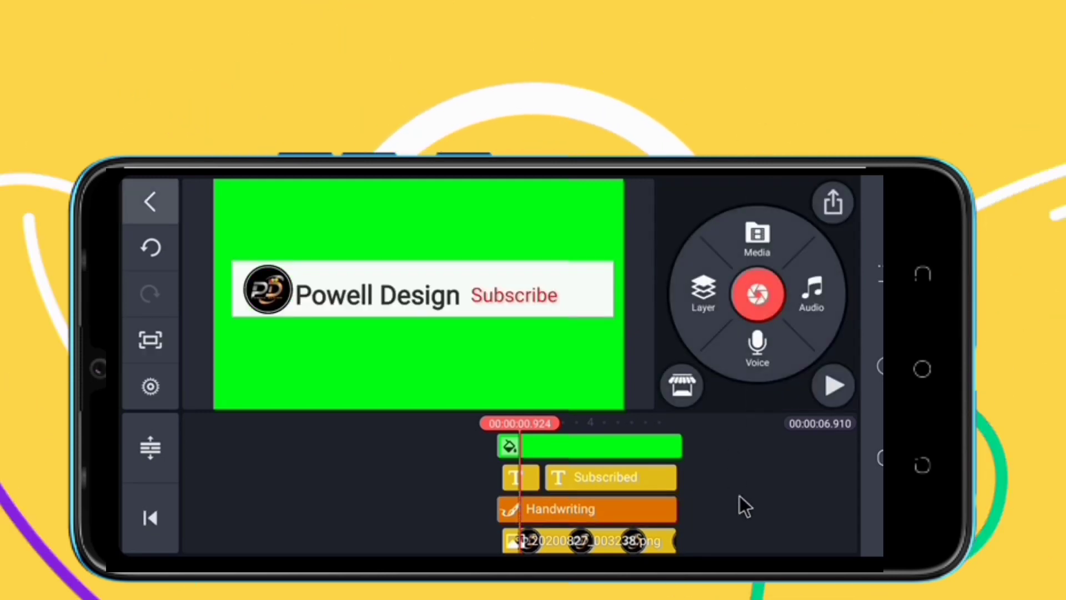
Step: Add a Fade in-animation to the logo image and return to the project start
{"action": "scroll", "coordinate": [740, 495], "scroll_direction": "down", "scroll_amount": 1}
{"action": "left_click", "coordinate": [641, 515]}
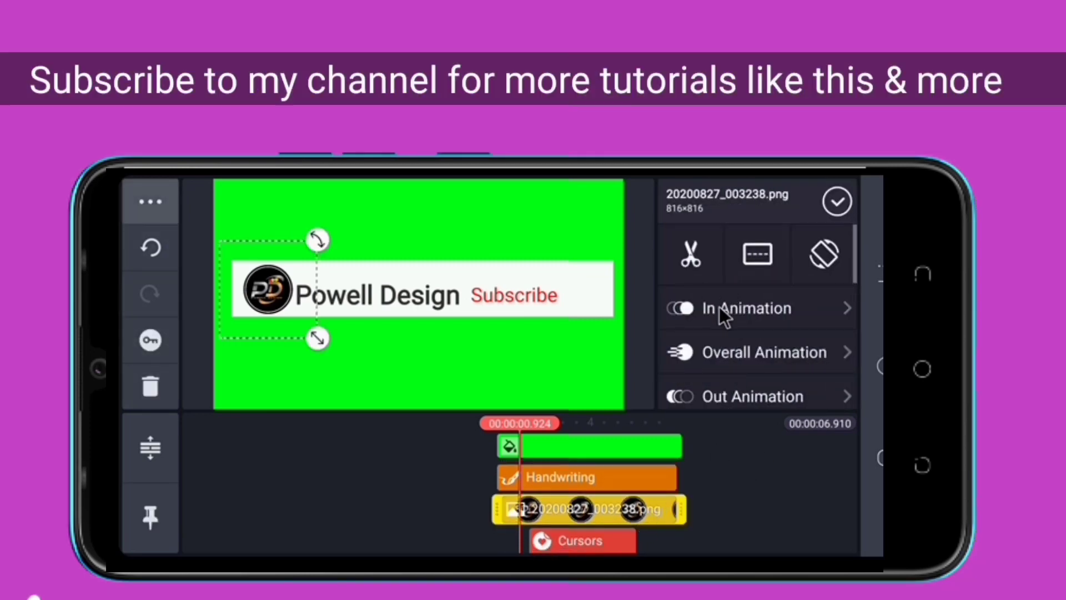
{"action": "left_click", "coordinate": [721, 308]}
{"action": "left_click", "coordinate": [729, 294]}
{"action": "left_click", "coordinate": [831, 205]}
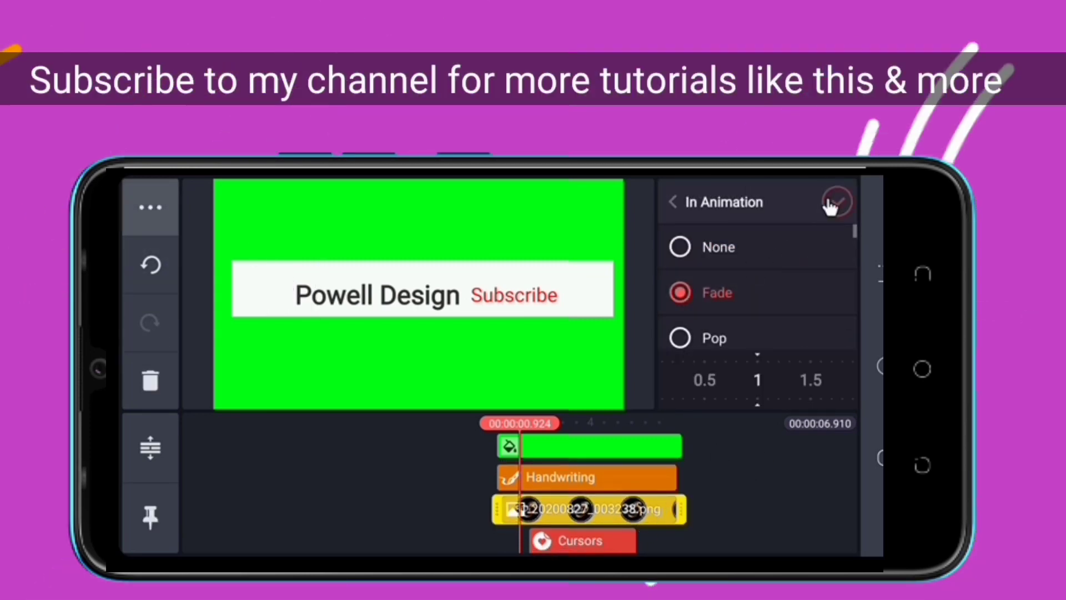
{"action": "scroll", "coordinate": [737, 510], "scroll_direction": "up", "scroll_amount": 3}
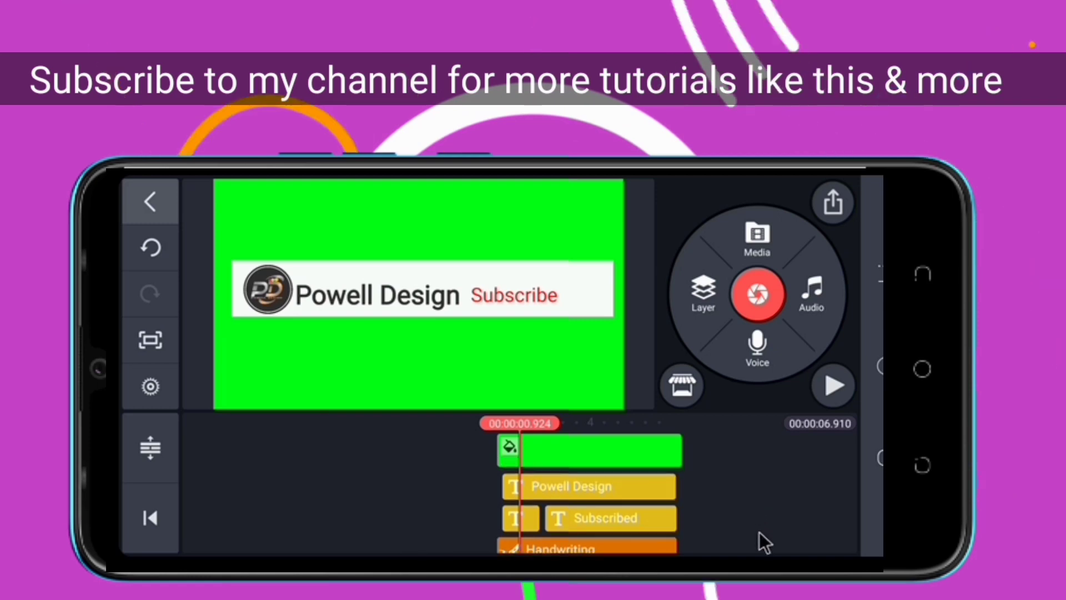
{"action": "scroll", "coordinate": [750, 522], "scroll_direction": "down", "scroll_amount": 1}
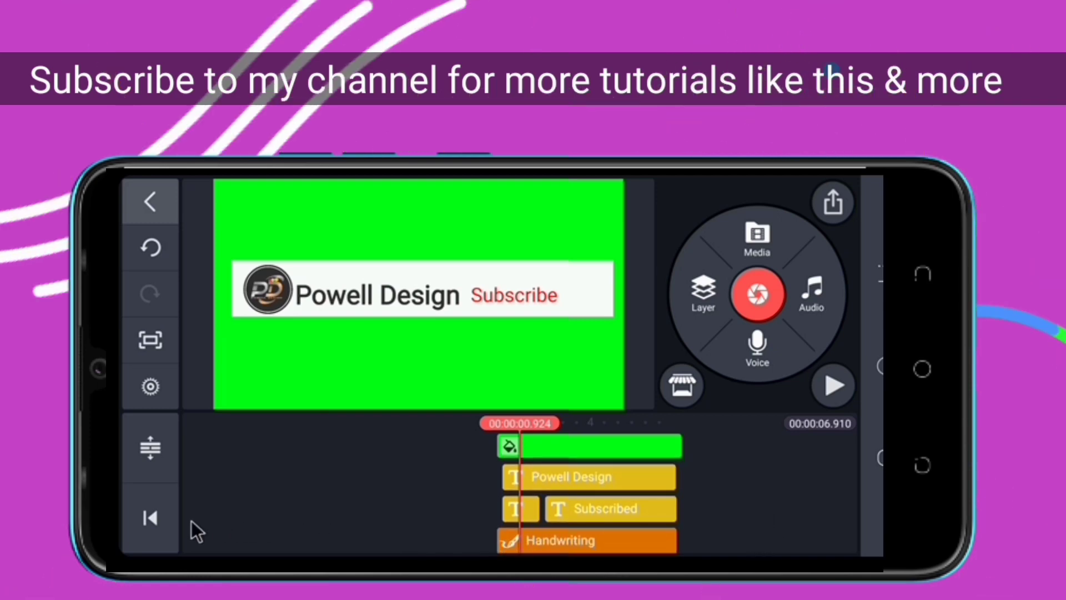
{"action": "left_click", "coordinate": [149, 521]}
Step: Review the 6.910-second lower-third's fades, return to the start, and begin exporting the video
{"action": "left_click", "coordinate": [827, 393]}
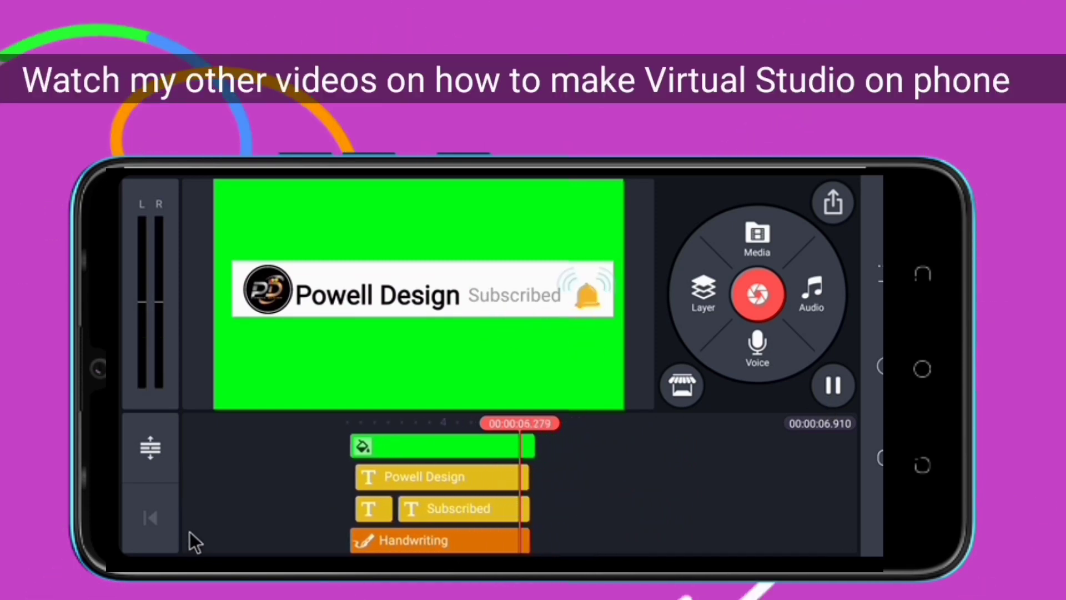
{"action": "left_click_drag", "start_coordinate": [664, 474], "coordinate": [821, 483]}
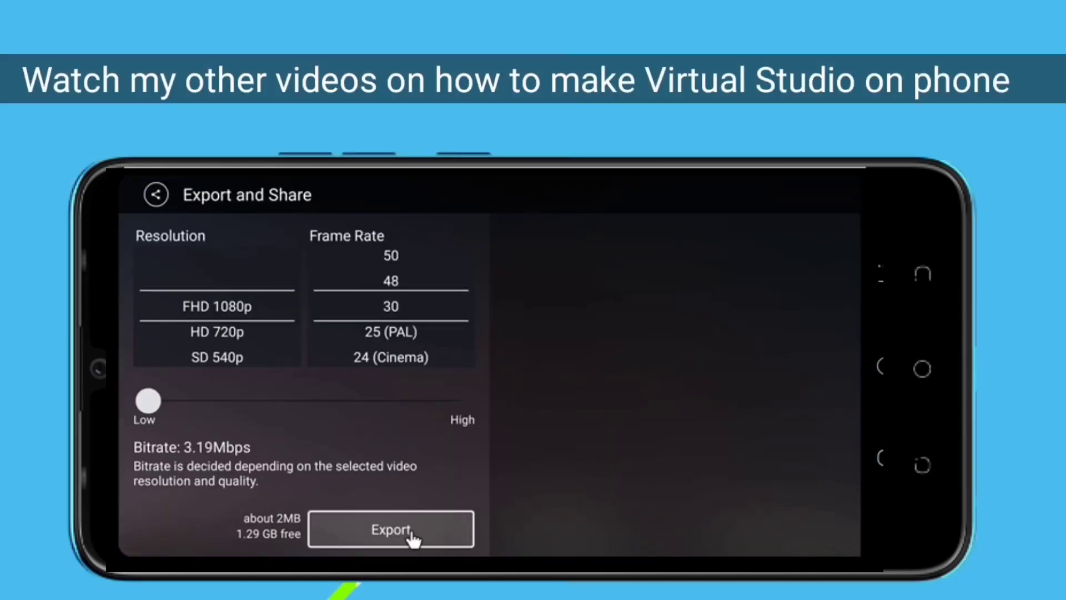
{"action": "left_click", "coordinate": [414, 535]}
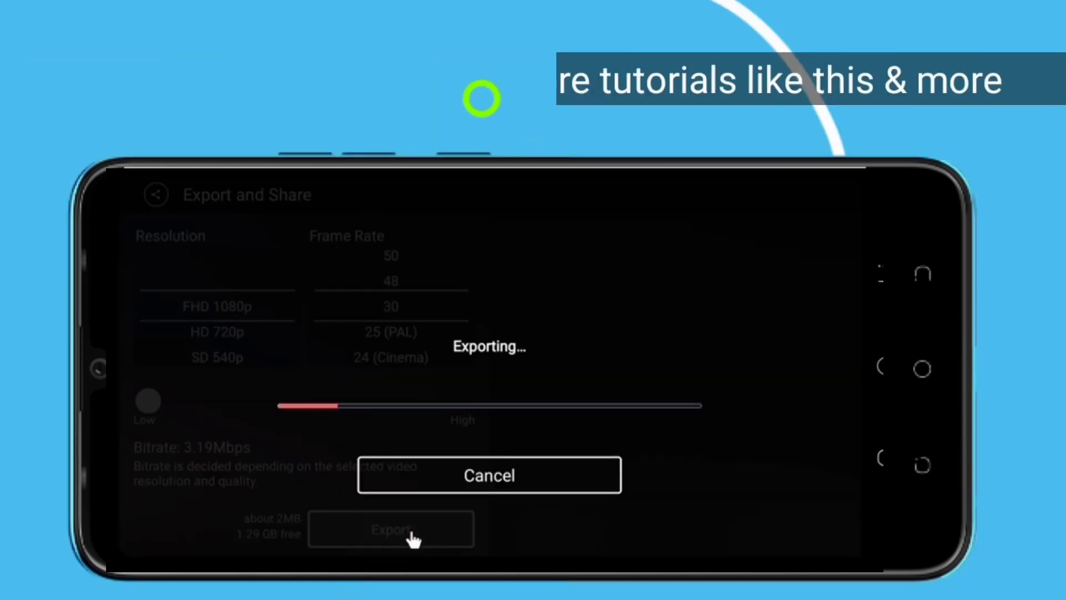